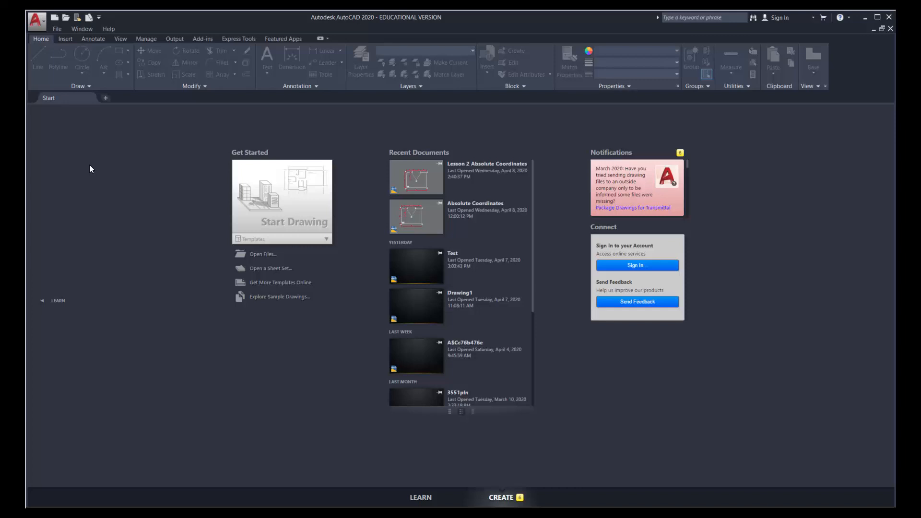
Step: Create a new drawing from the acad.dwt template
{"action": "left_click", "coordinate": [37, 20]}
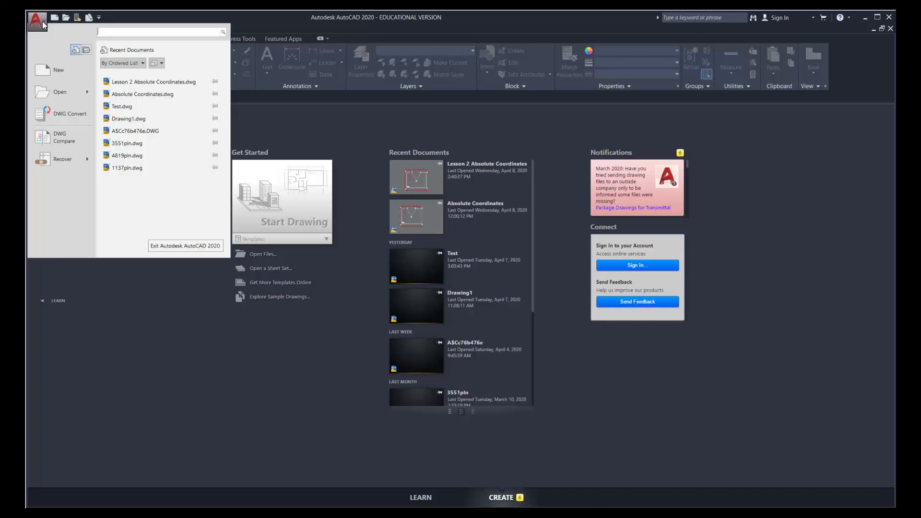
{"action": "left_click", "coordinate": [57, 69]}
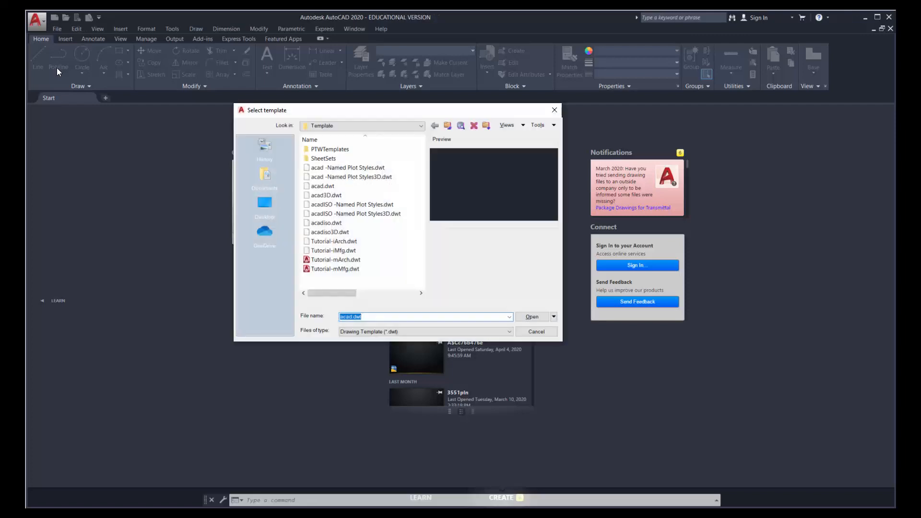
{"action": "left_click", "coordinate": [347, 185]}
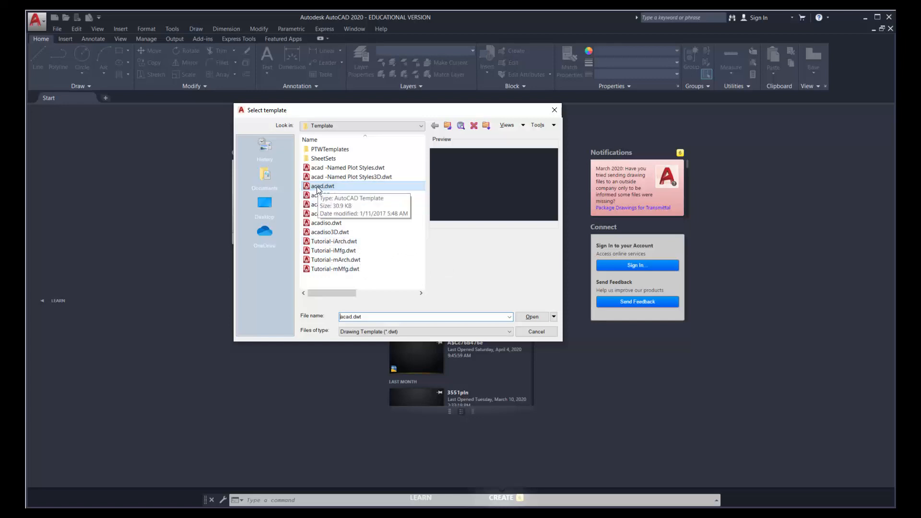
{"action": "left_click", "coordinate": [532, 317]}
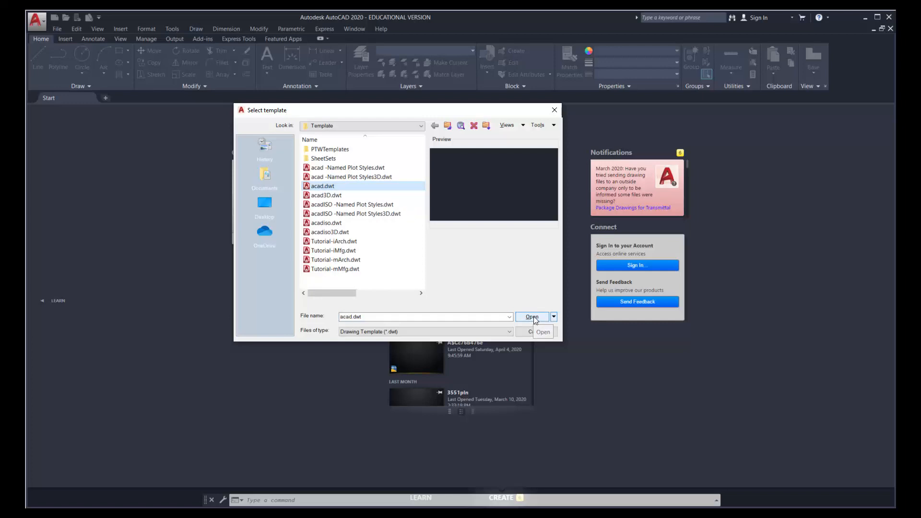
{"action": "left_click", "coordinate": [532, 317]}
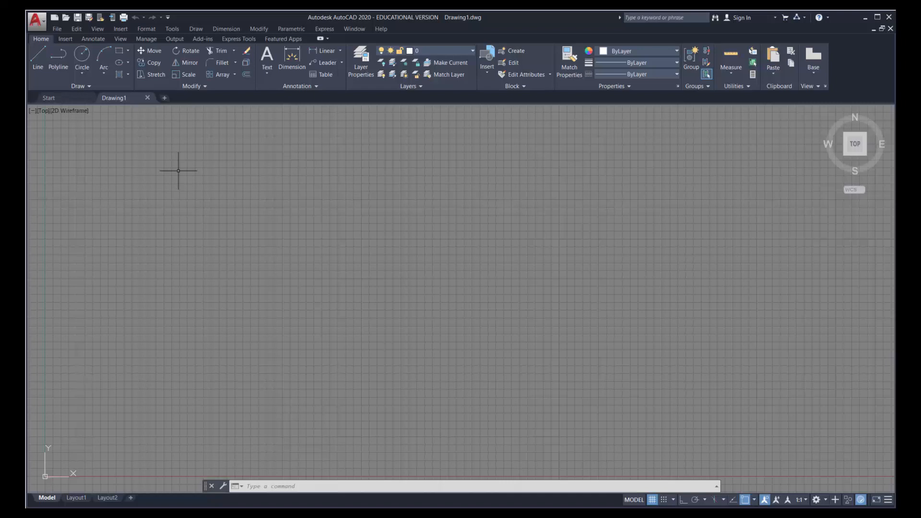
Step: Review the color choices for the 2D model space uniform background in the display options, then close the options
{"action": "right_click", "coordinate": [213, 186]}
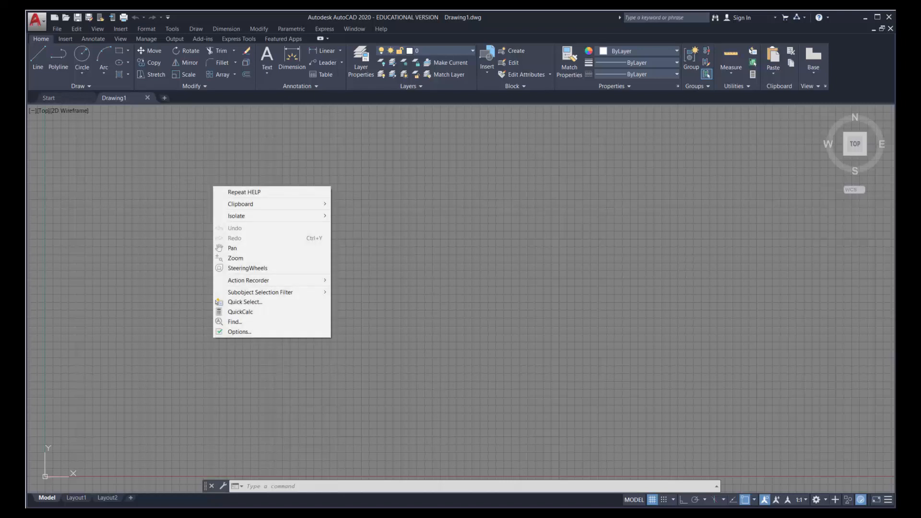
{"action": "left_click", "coordinate": [246, 332]}
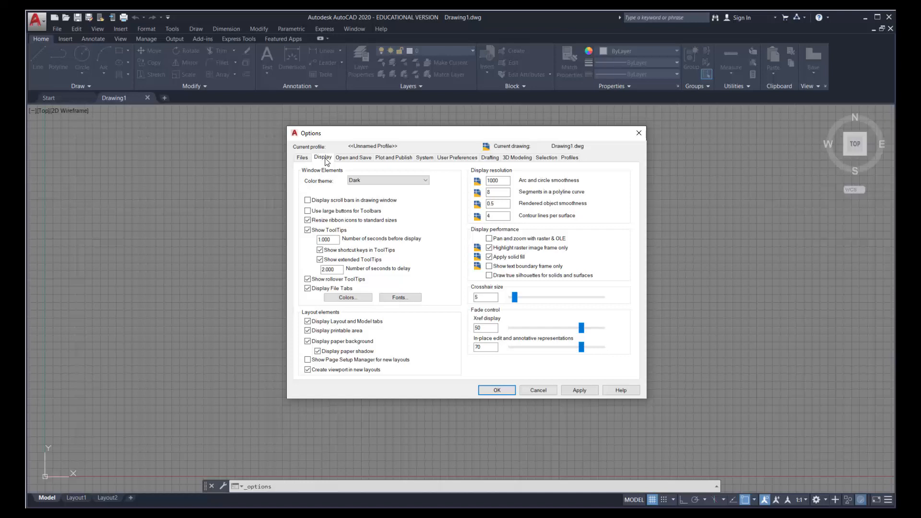
{"action": "left_click", "coordinate": [353, 298]}
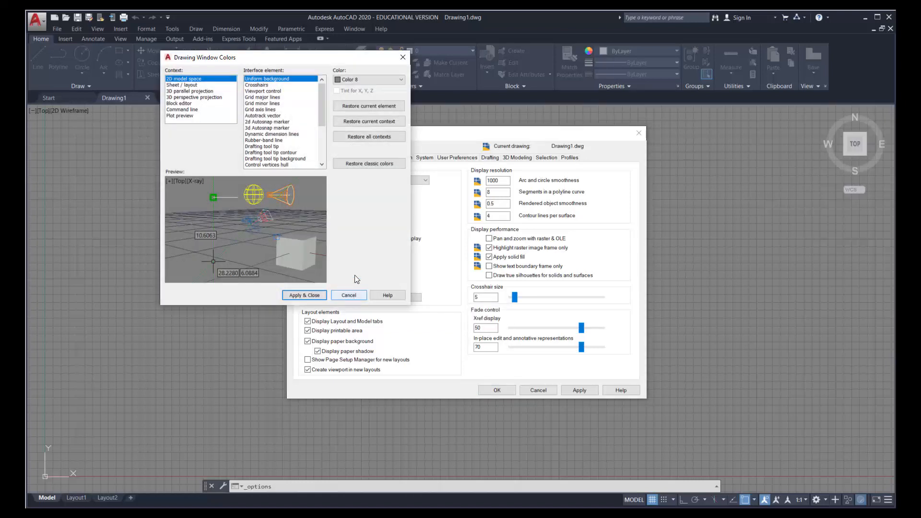
{"action": "left_click", "coordinate": [365, 80]}
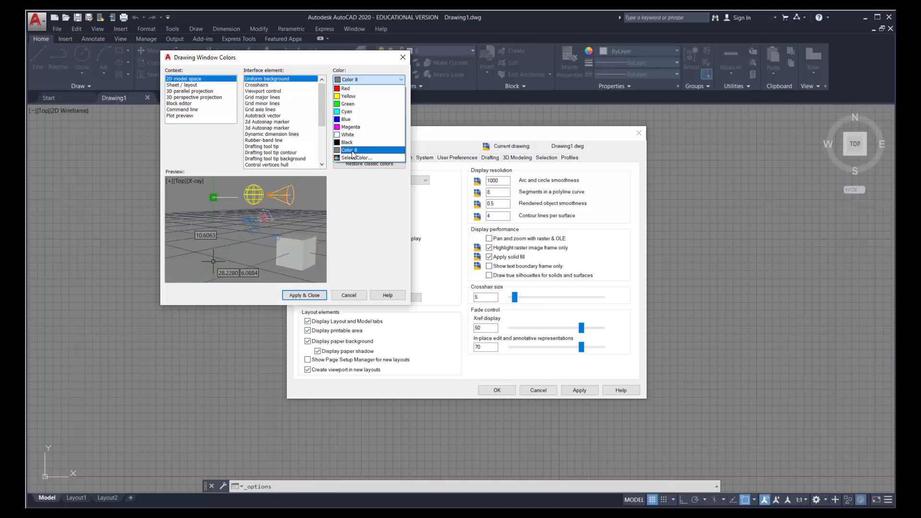
{"action": "left_click", "coordinate": [301, 294]}
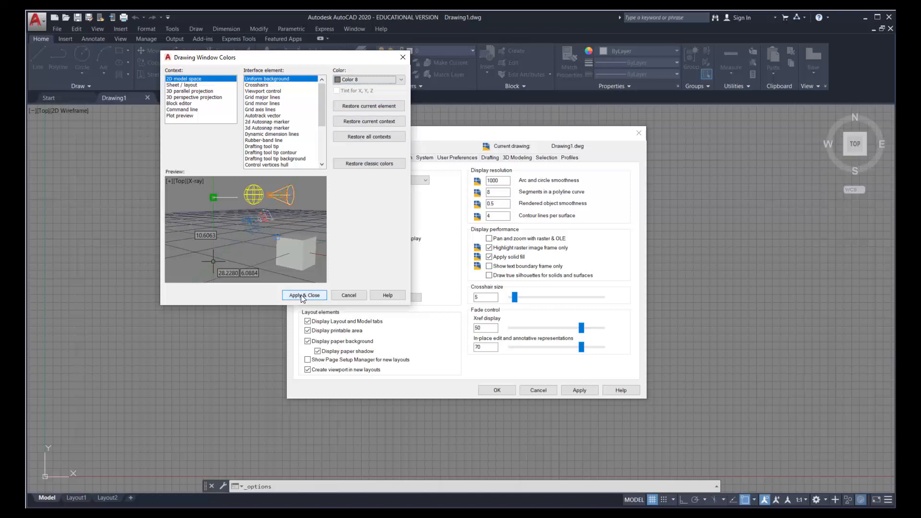
{"action": "left_click", "coordinate": [403, 58]}
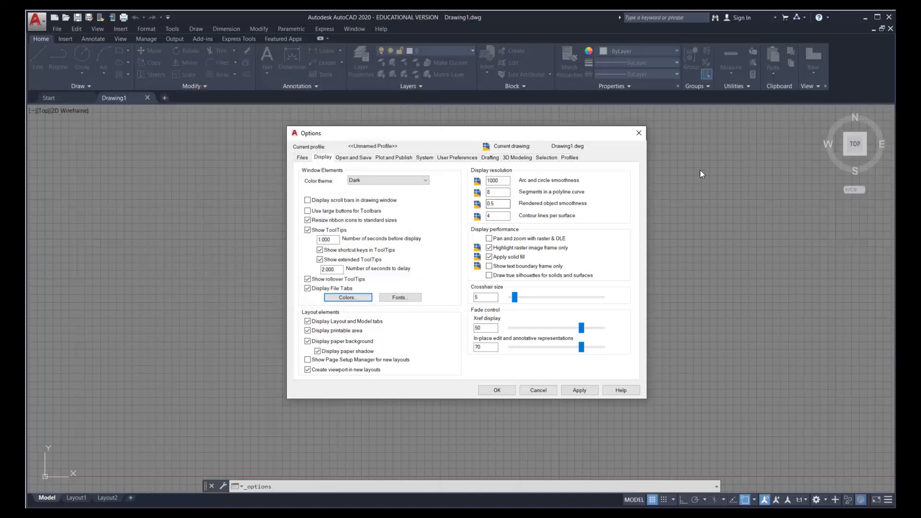
{"action": "left_click", "coordinate": [640, 134]}
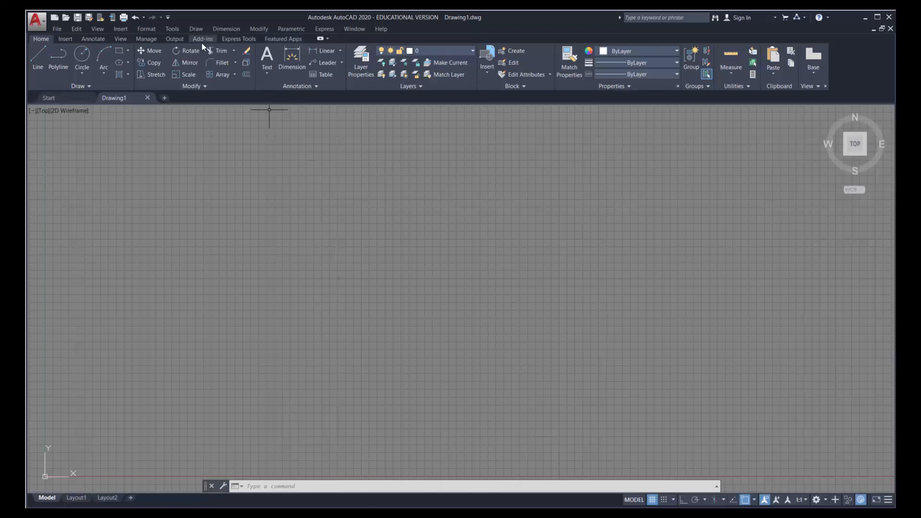
{"action": "left_click", "coordinate": [168, 17]}
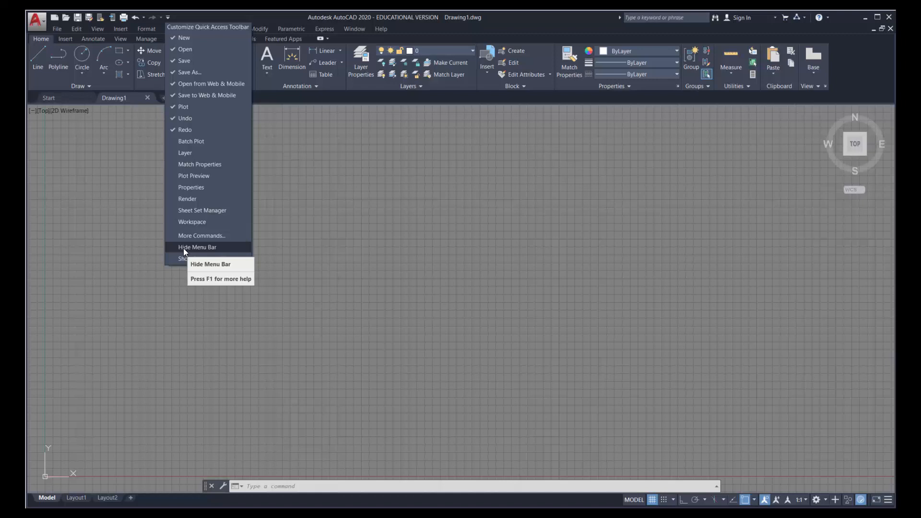
{"action": "left_click", "coordinate": [307, 225]}
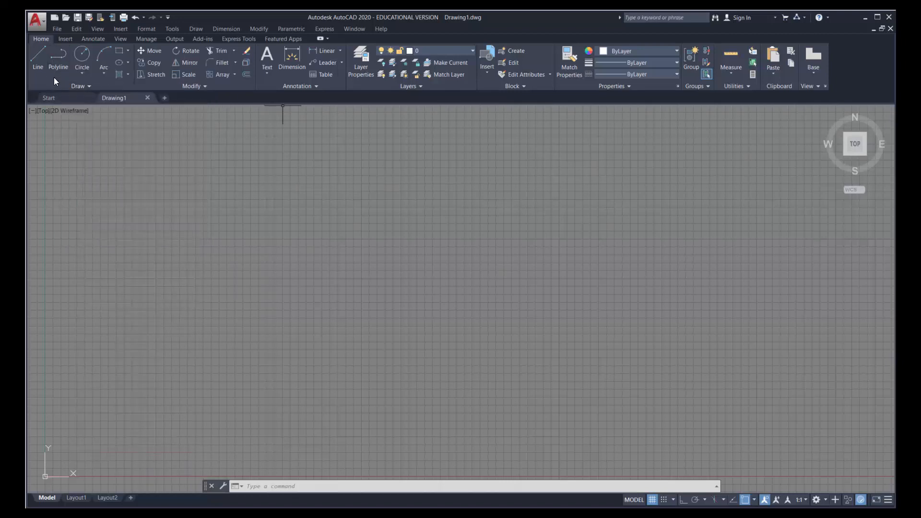
{"action": "left_click", "coordinate": [89, 87]}
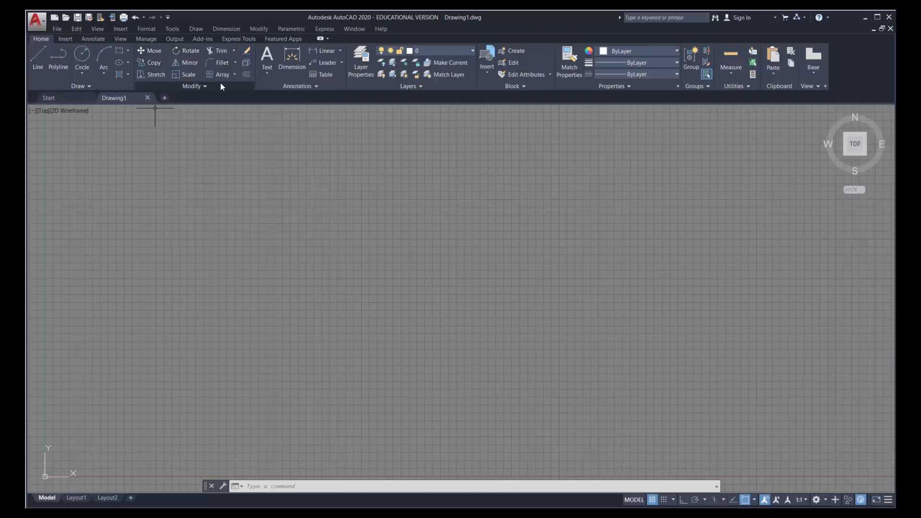
{"action": "left_click", "coordinate": [317, 86]}
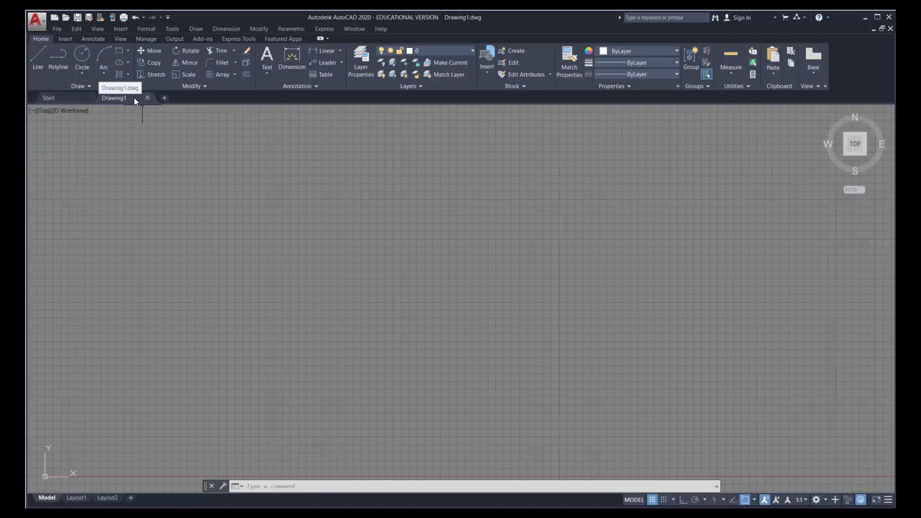
{"action": "mouse_move", "coordinate": [123, 98]}
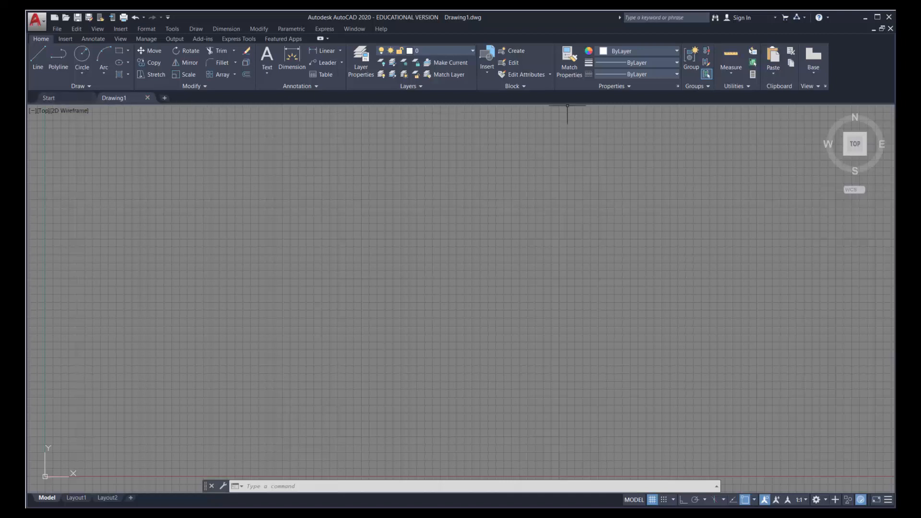
{"action": "left_click", "coordinate": [877, 20]}
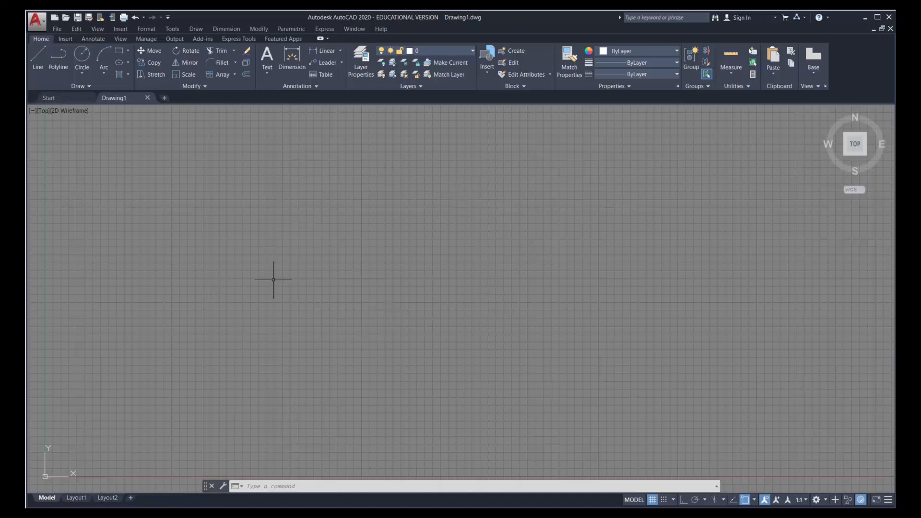
Step: View the Layout1 paper sheet and return to model space
{"action": "left_click", "coordinate": [77, 498]}
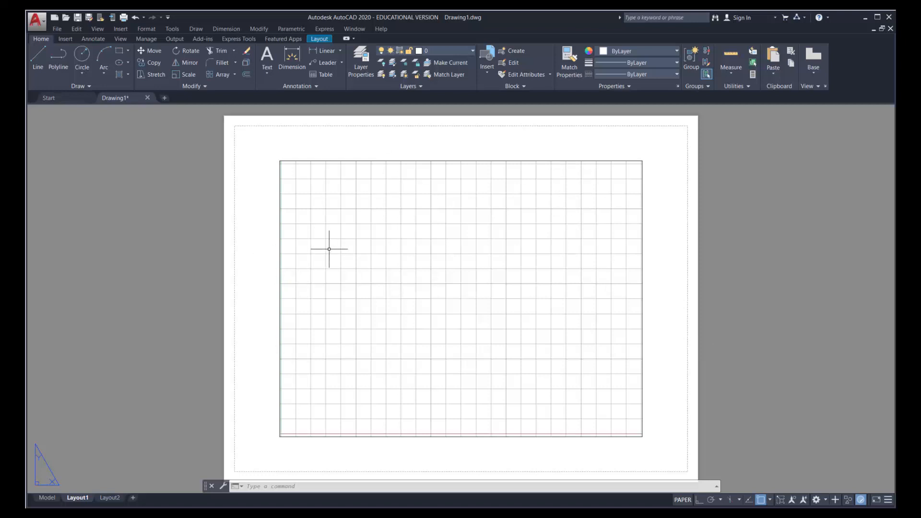
{"action": "mouse_move", "coordinate": [46, 498]}
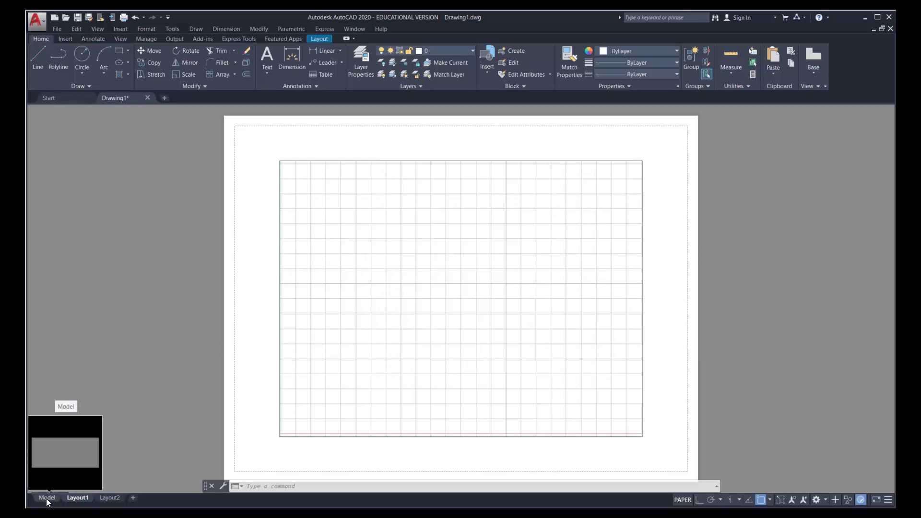
{"action": "left_click", "coordinate": [46, 499]}
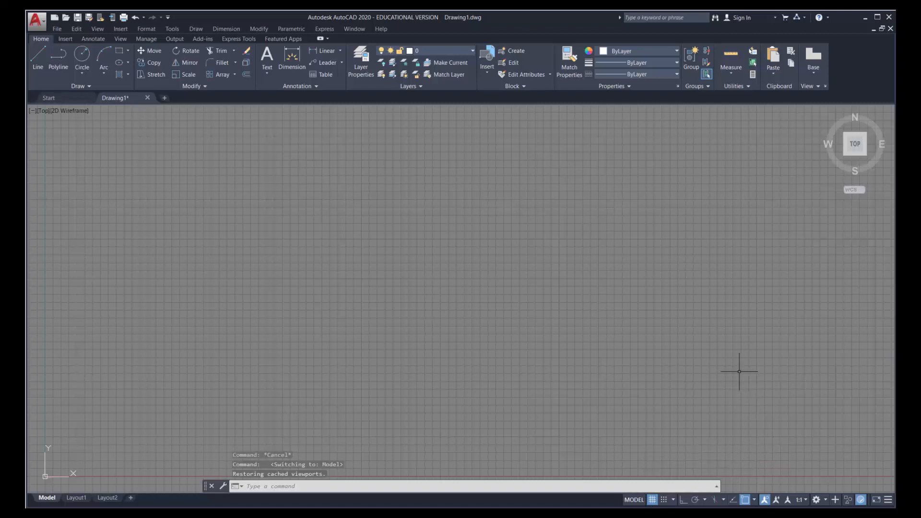
Step: Toggle the drawing grid display off and on several times, ending with the grid on
{"action": "left_click", "coordinate": [652, 500]}
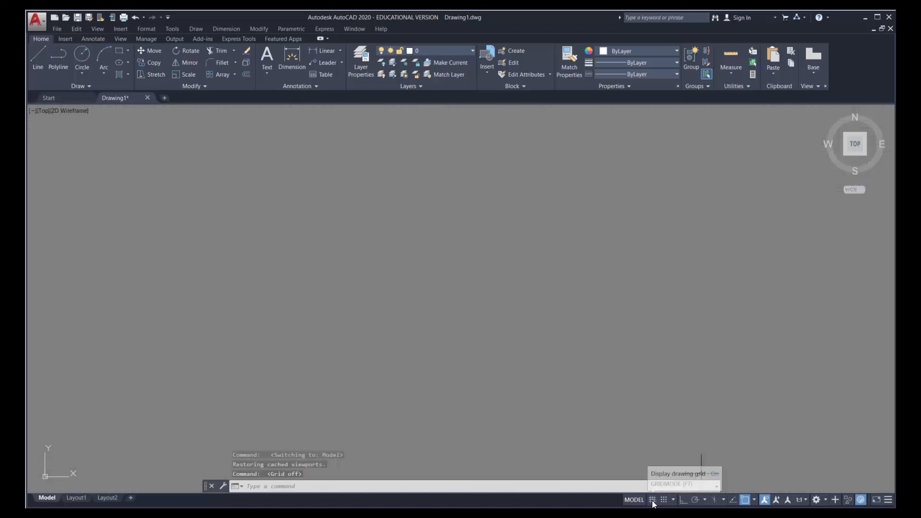
{"action": "left_click", "coordinate": [652, 500]}
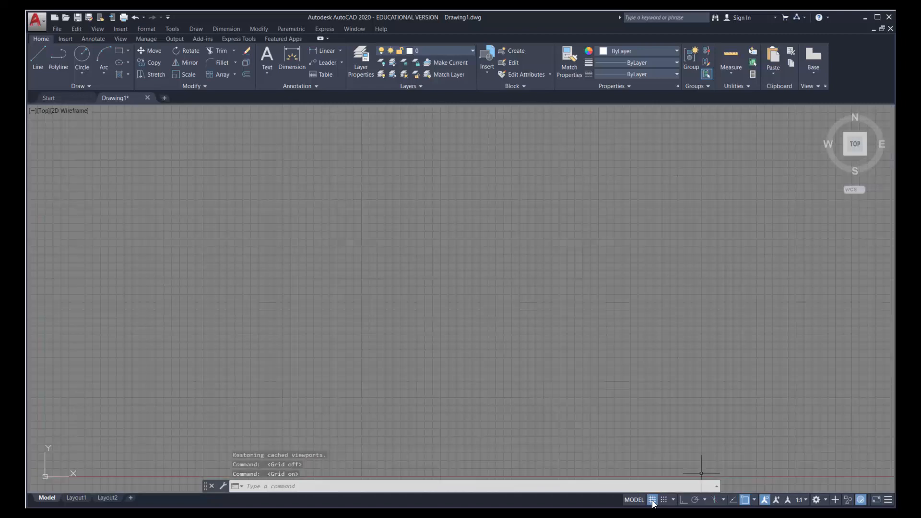
{"action": "left_click", "coordinate": [652, 500]}
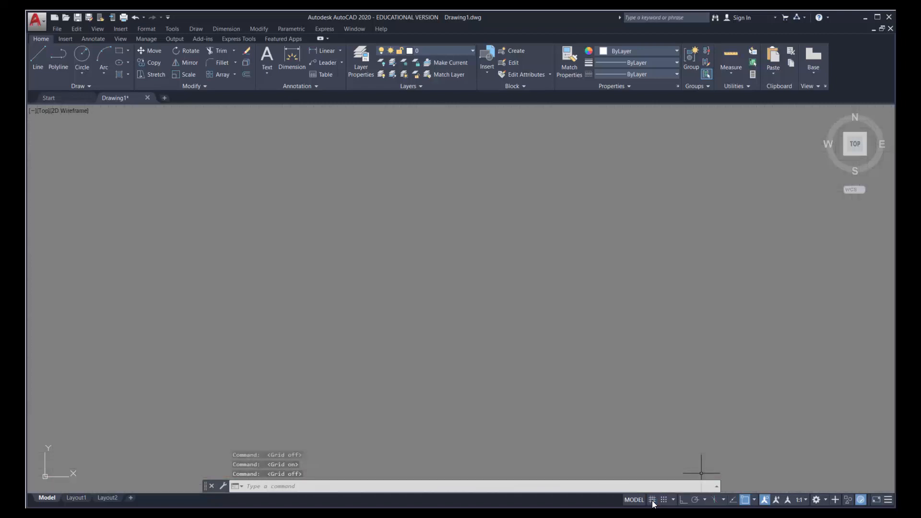
{"action": "left_click", "coordinate": [652, 501]}
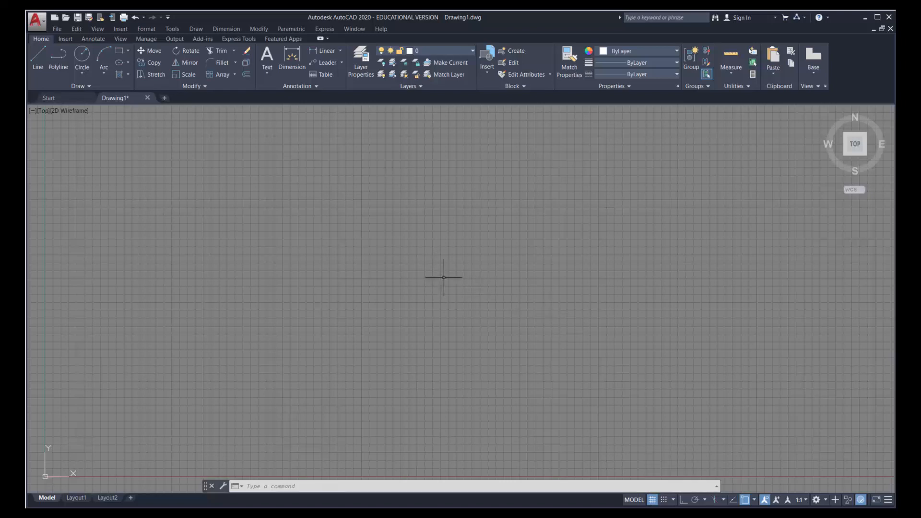
{"action": "key", "text": "F7"}
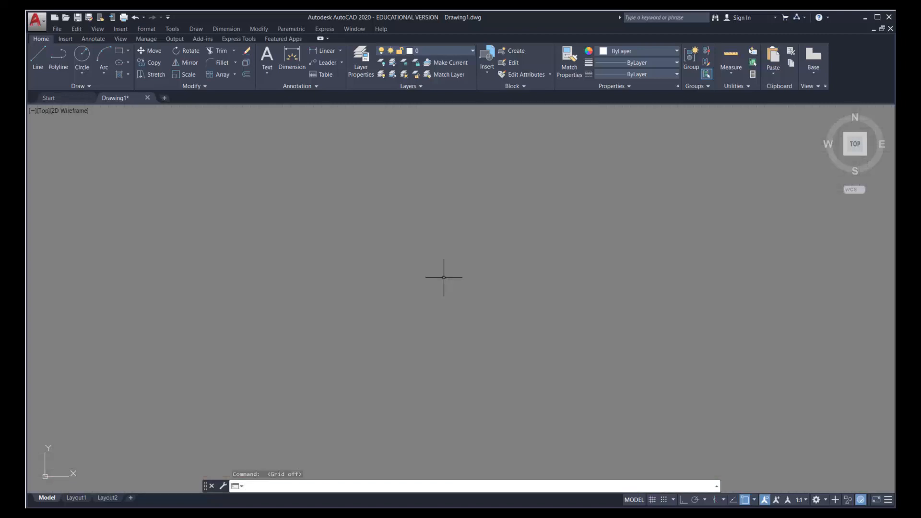
{"action": "key", "text": "F7"}
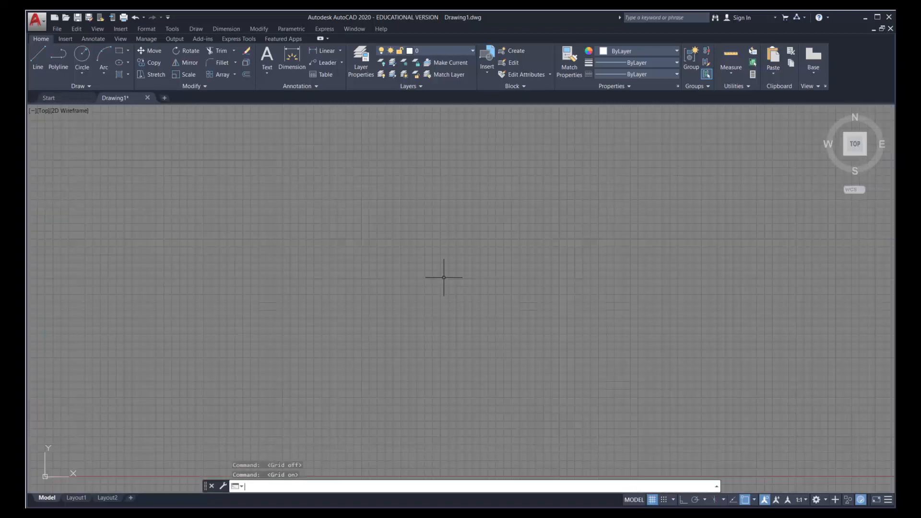
{"action": "key", "text": "F7"}
{"action": "key", "text": "F7"}
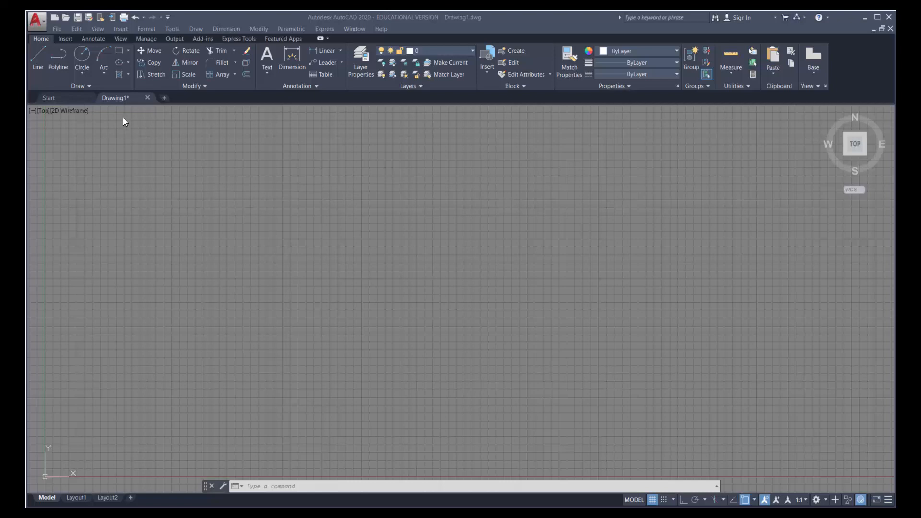
Step: Draw an open zigzag outline of eight connected line segments around the middle of the drawing area, leaving its west side open
{"action": "left_click", "coordinate": [41, 51]}
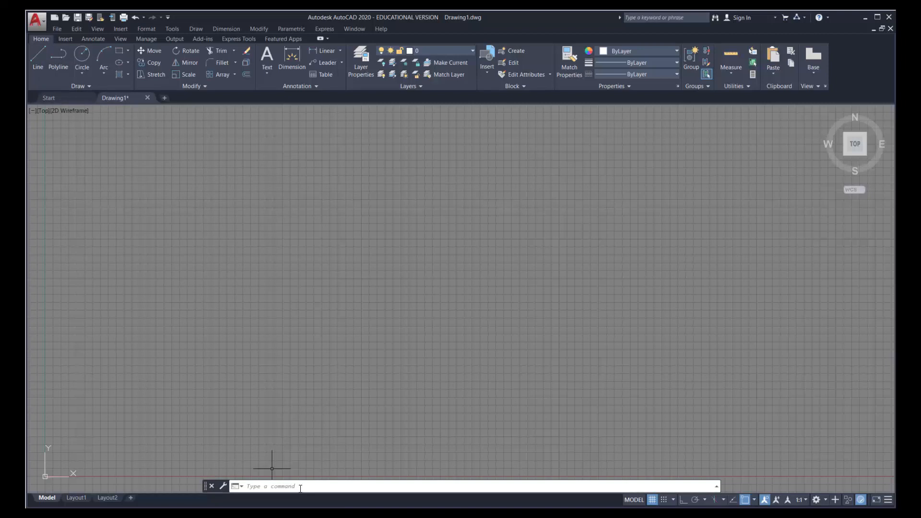
{"action": "left_click", "coordinate": [40, 56]}
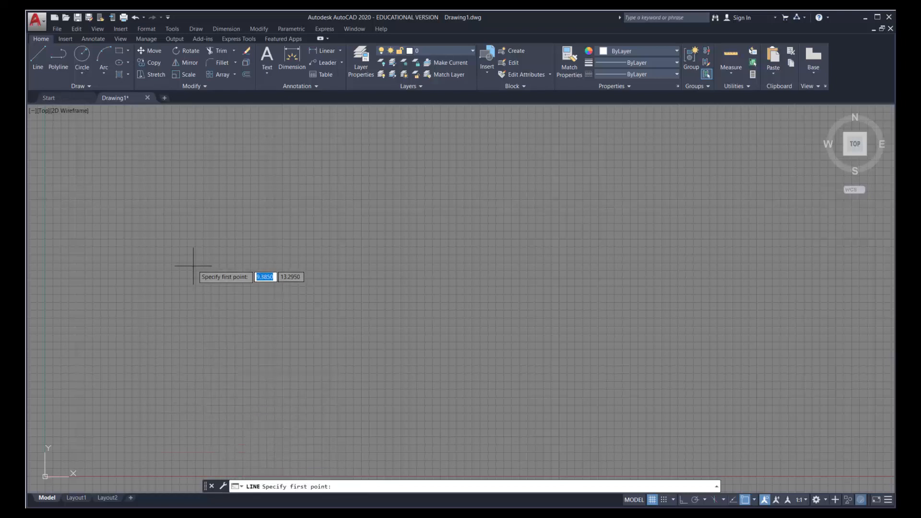
{"action": "left_click", "coordinate": [257, 224]}
{"action": "left_click", "coordinate": [356, 159]}
{"action": "left_click", "coordinate": [455, 239]}
{"action": "left_click", "coordinate": [549, 158]}
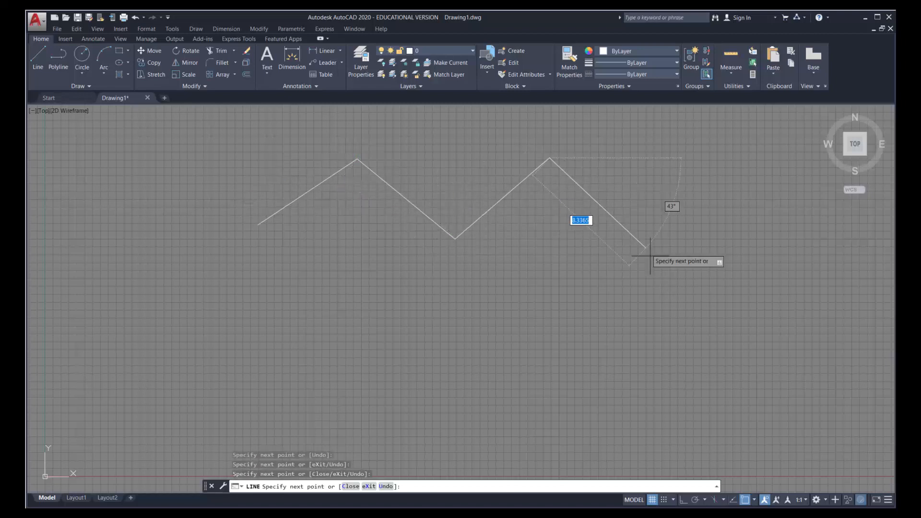
{"action": "left_click", "coordinate": [656, 269]}
{"action": "left_click", "coordinate": [594, 398]}
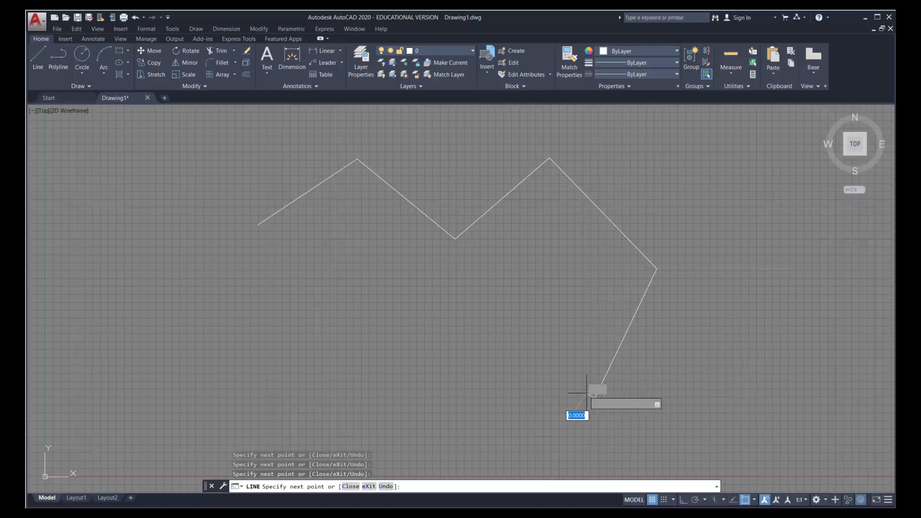
{"action": "left_click", "coordinate": [472, 335]}
{"action": "left_click", "coordinate": [345, 423]}
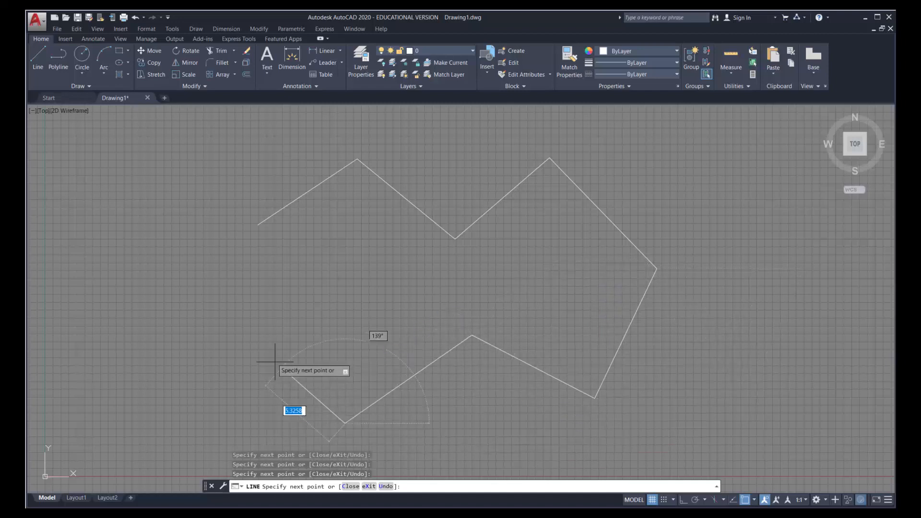
{"action": "left_click", "coordinate": [232, 324]}
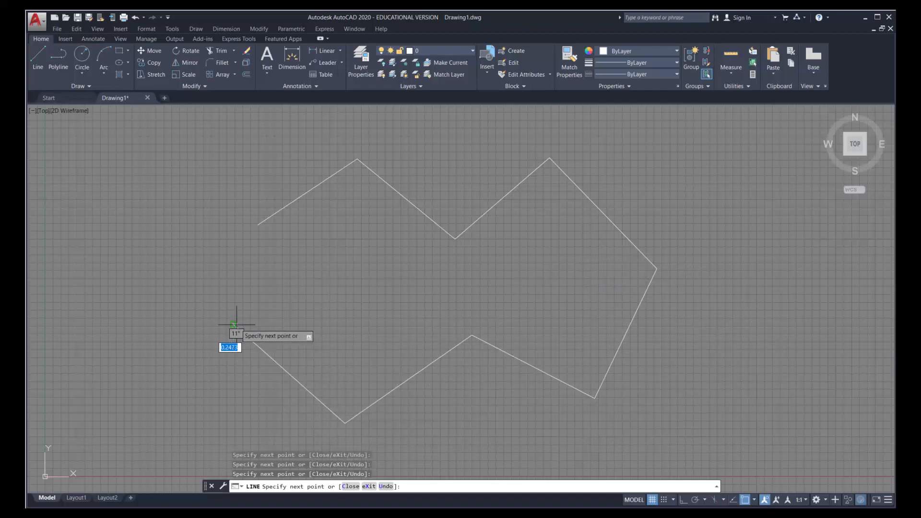
{"action": "key", "text": "Return"}
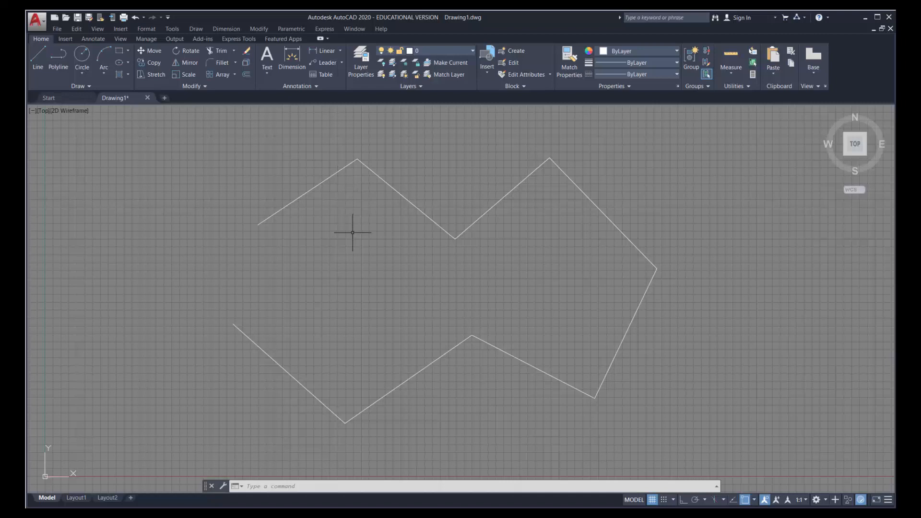
Step: Draw a second open zigzag of nine connected line segments crossing the first one, again leaving its west side open
{"action": "left_click", "coordinate": [38, 52]}
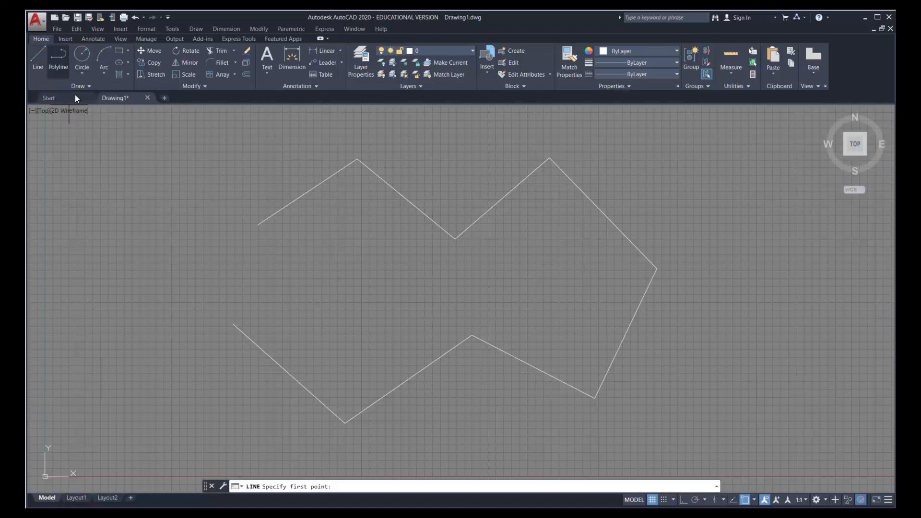
{"action": "left_click", "coordinate": [249, 160]}
{"action": "left_click", "coordinate": [344, 250]}
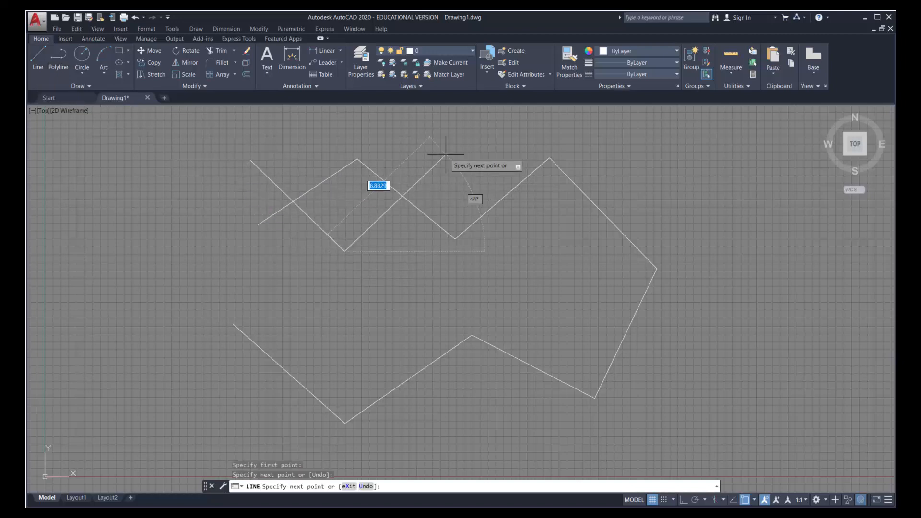
{"action": "left_click", "coordinate": [450, 152]}
{"action": "left_click", "coordinate": [570, 259]}
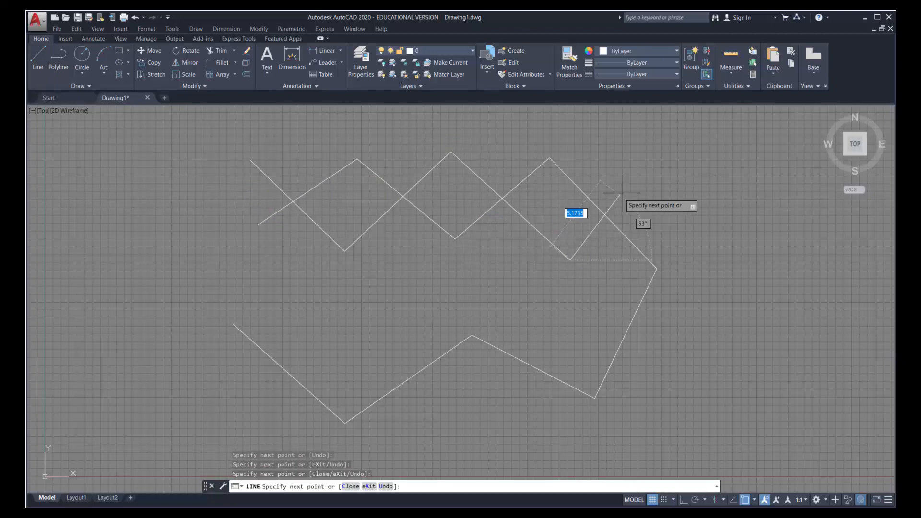
{"action": "left_click", "coordinate": [634, 174]}
{"action": "left_click", "coordinate": [640, 377]}
{"action": "left_click", "coordinate": [547, 329]}
{"action": "left_click", "coordinate": [479, 407]}
{"action": "left_click", "coordinate": [354, 334]}
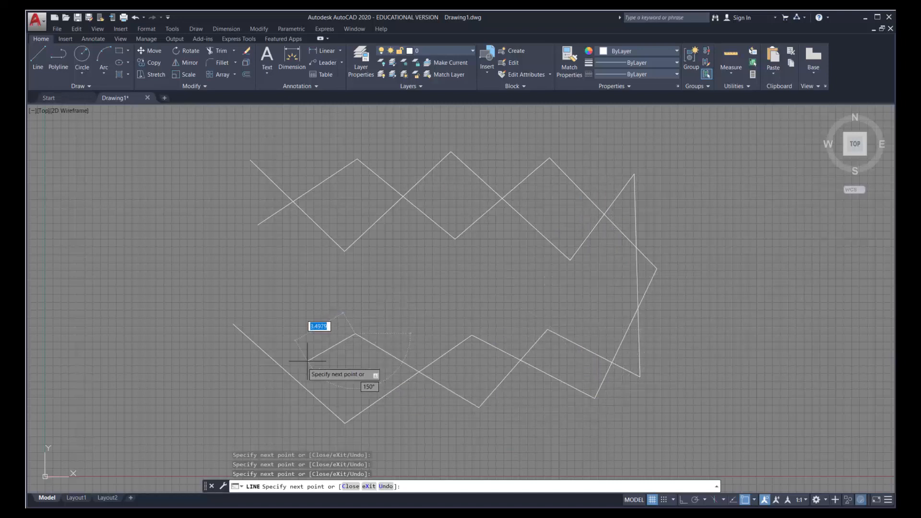
{"action": "left_click", "coordinate": [239, 406]}
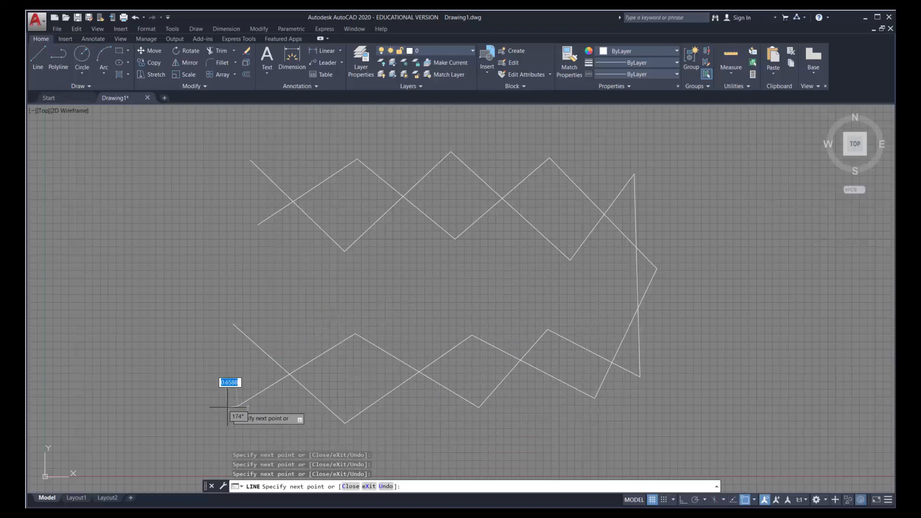
{"action": "key", "text": "Return"}
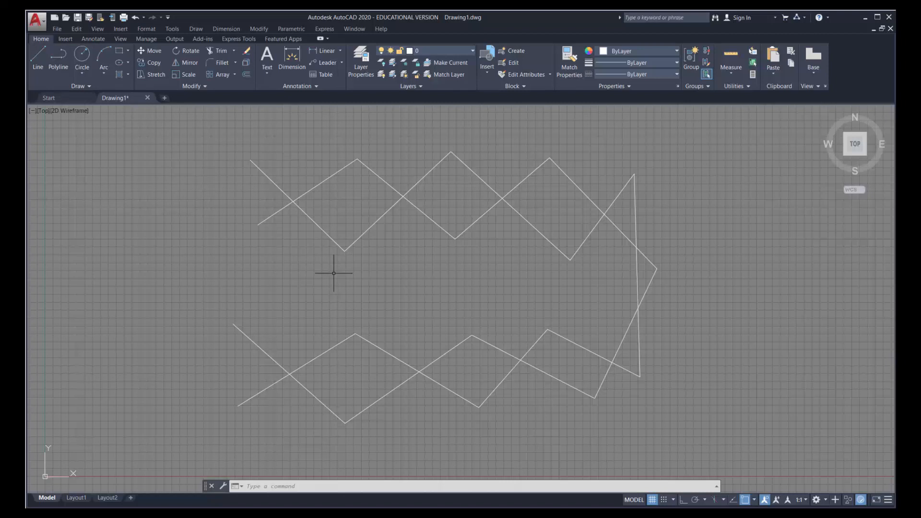
Step: Draw three connected lines around the north, east and south sides of both zigzags, leaving the west side open
{"action": "type", "text": "l"}
{"action": "key", "text": "Return"}
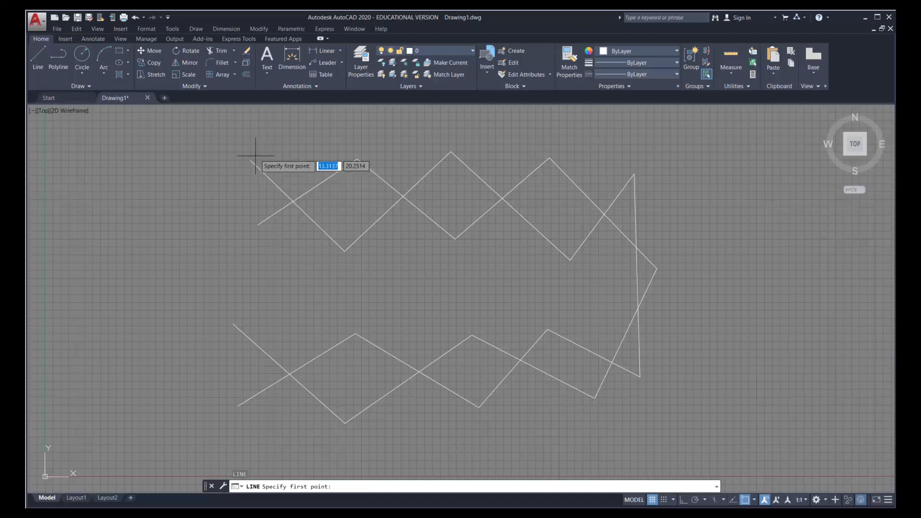
{"action": "left_click", "coordinate": [249, 141]}
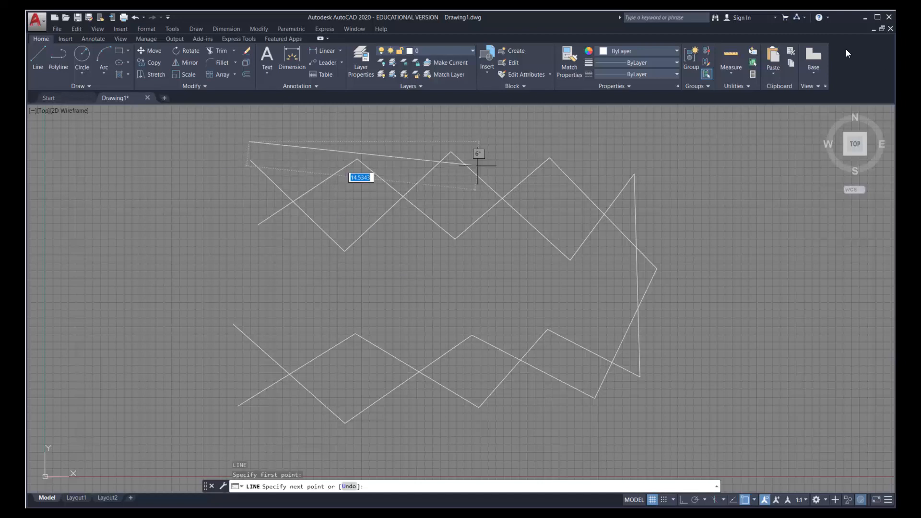
{"action": "left_click", "coordinate": [670, 145]}
{"action": "left_click", "coordinate": [674, 437]}
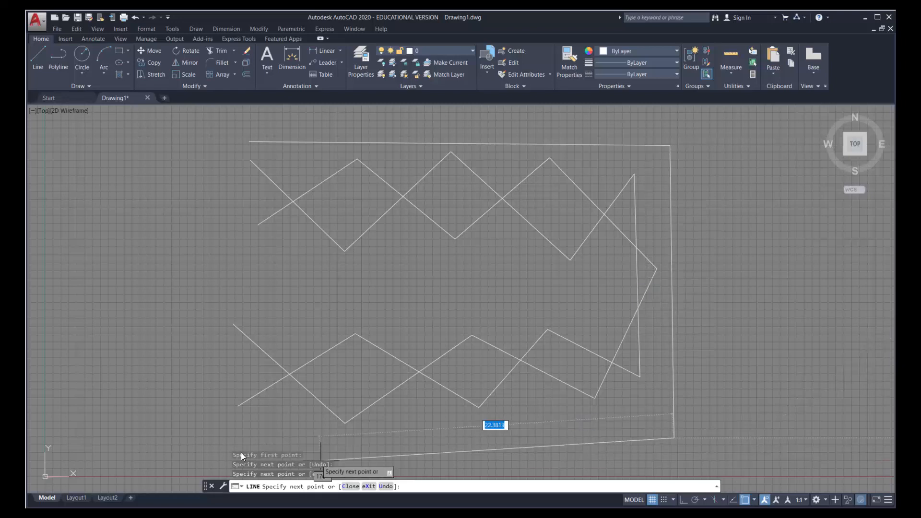
{"action": "left_click", "coordinate": [253, 426]}
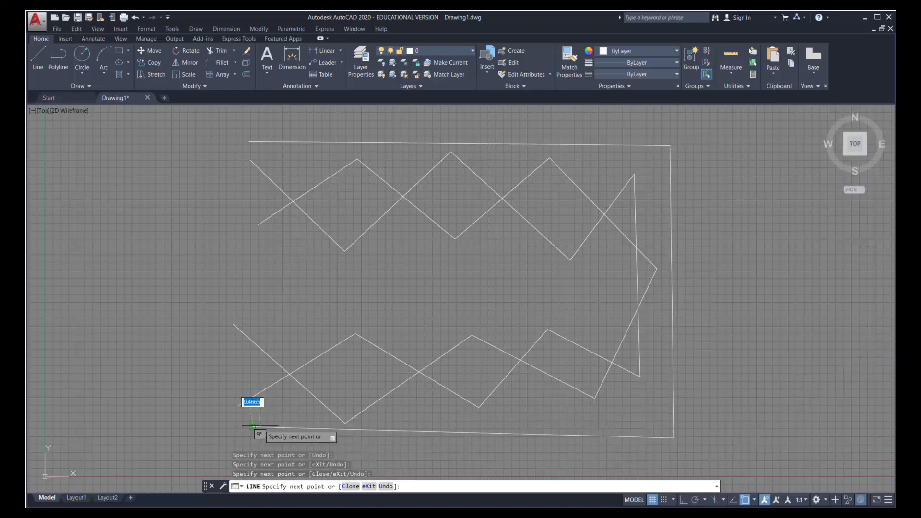
{"action": "key", "text": "Return"}
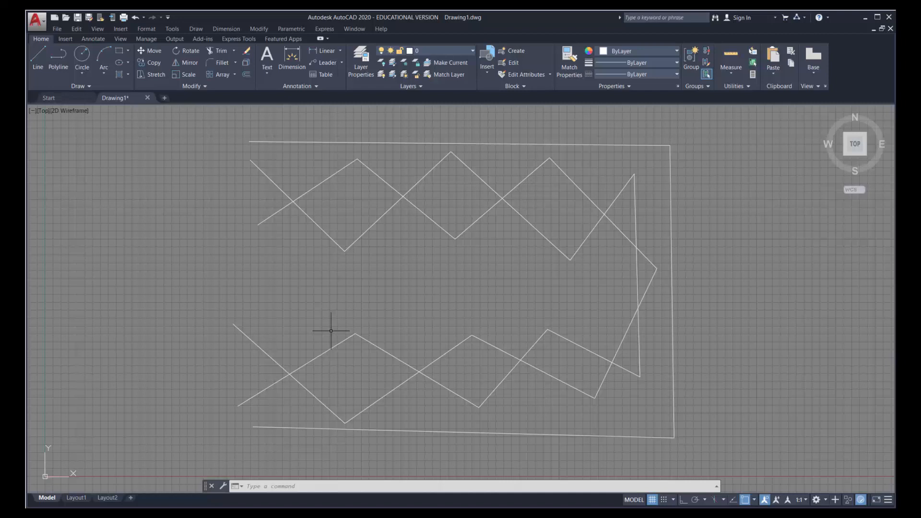
Step: Save the drawing to the Desktop as test1 in AutoCAD 2018 Drawing format, then minimize the program window to view the desktop
{"action": "left_click", "coordinate": [43, 21]}
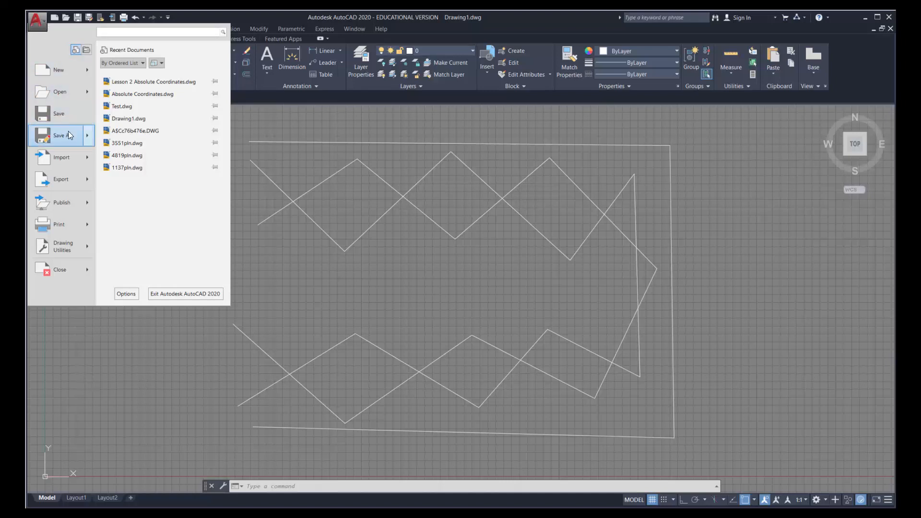
{"action": "mouse_move", "coordinate": [69, 134]}
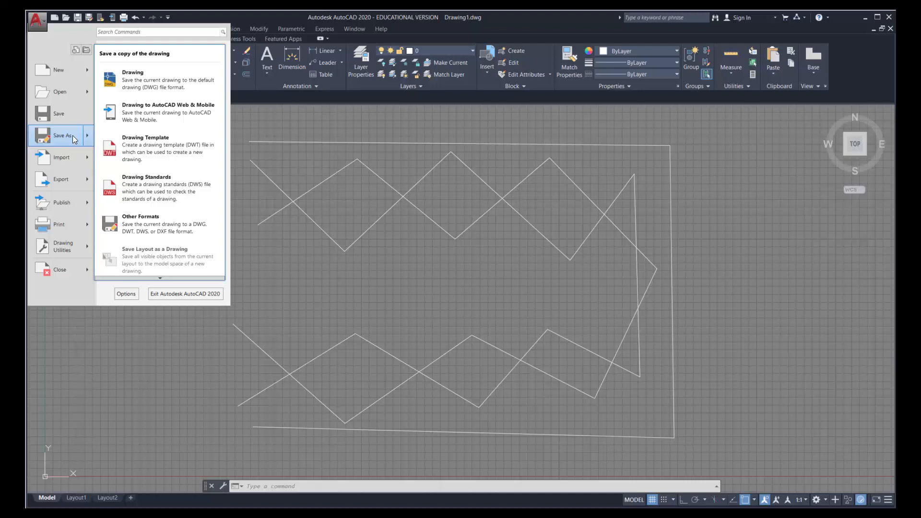
{"action": "left_click", "coordinate": [73, 135]}
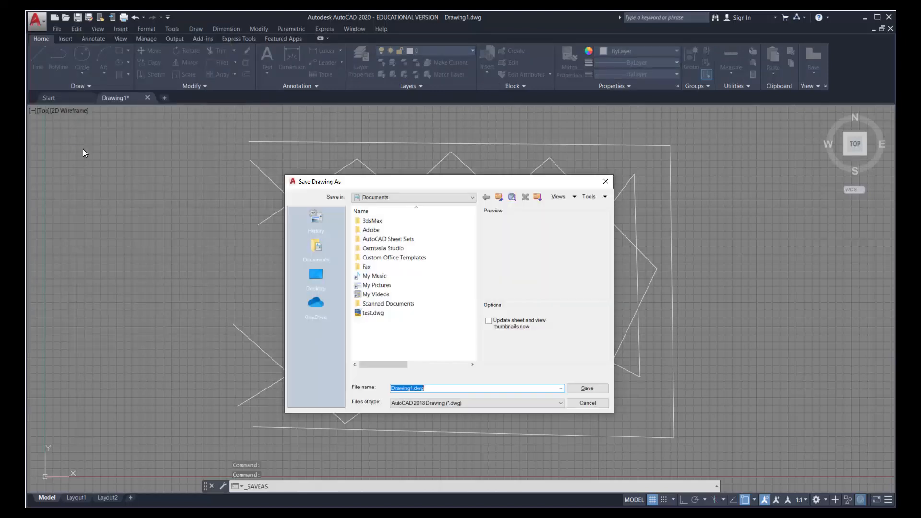
{"action": "left_click", "coordinate": [316, 278]}
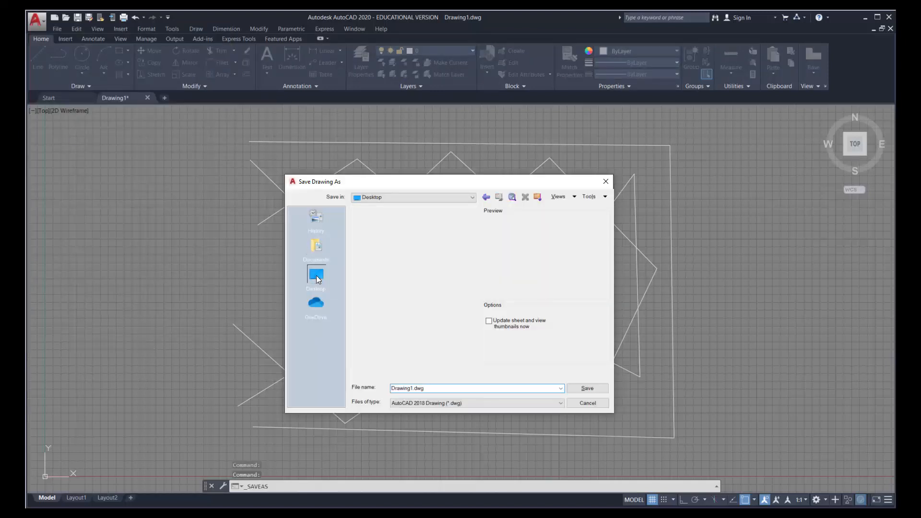
{"action": "left_click_drag", "start_coordinate": [428, 387], "coordinate": [373, 391]}
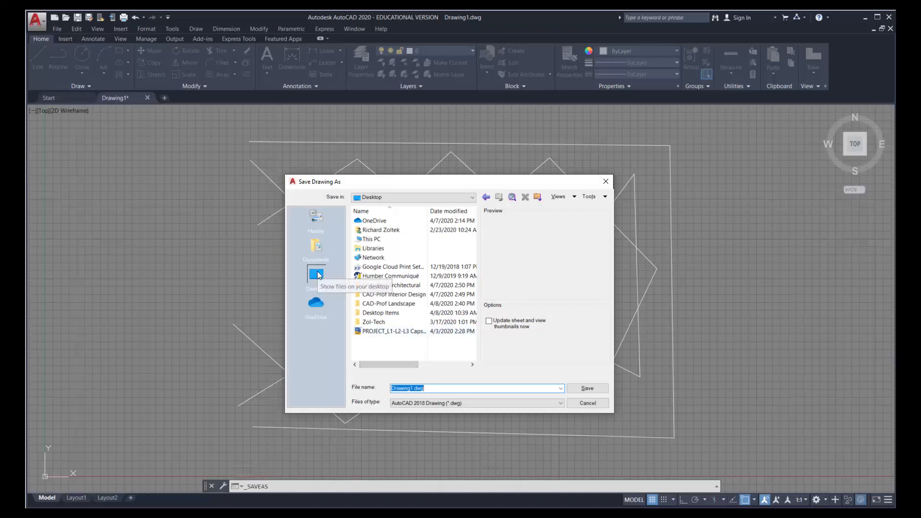
{"action": "left_click", "coordinate": [434, 388]}
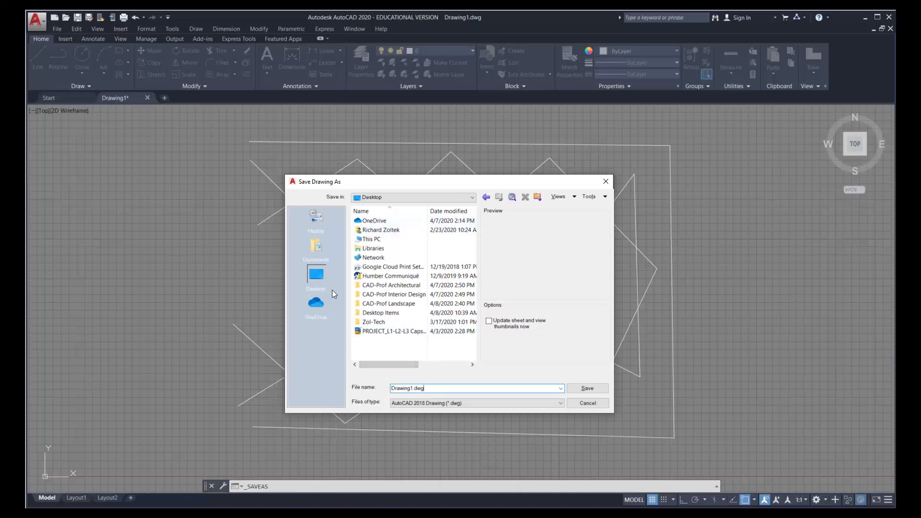
{"action": "double_click", "coordinate": [431, 386]}
{"action": "type", "text": "test1"}
{"action": "left_click", "coordinate": [591, 388]}
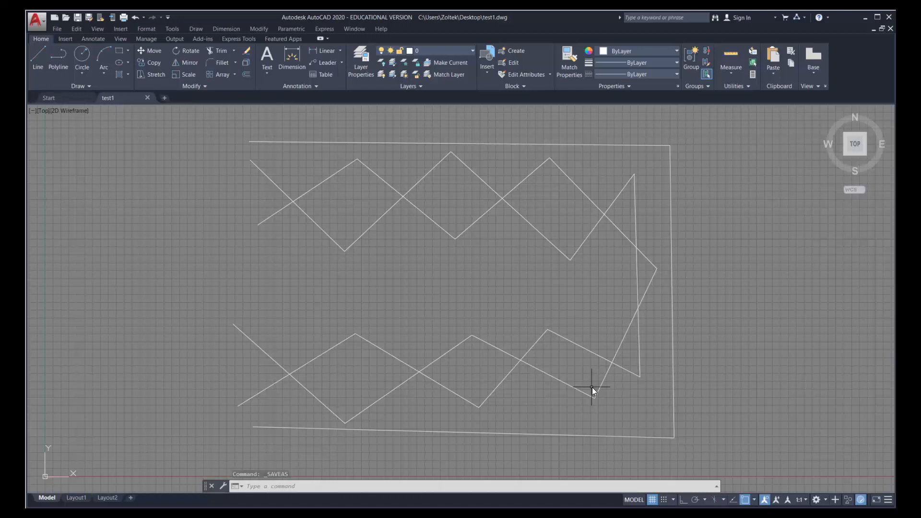
{"action": "left_click", "coordinate": [865, 16]}
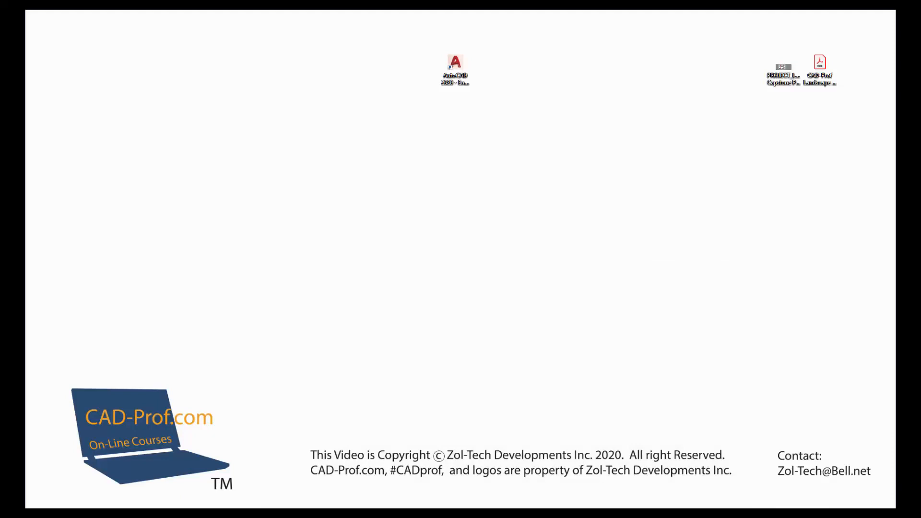
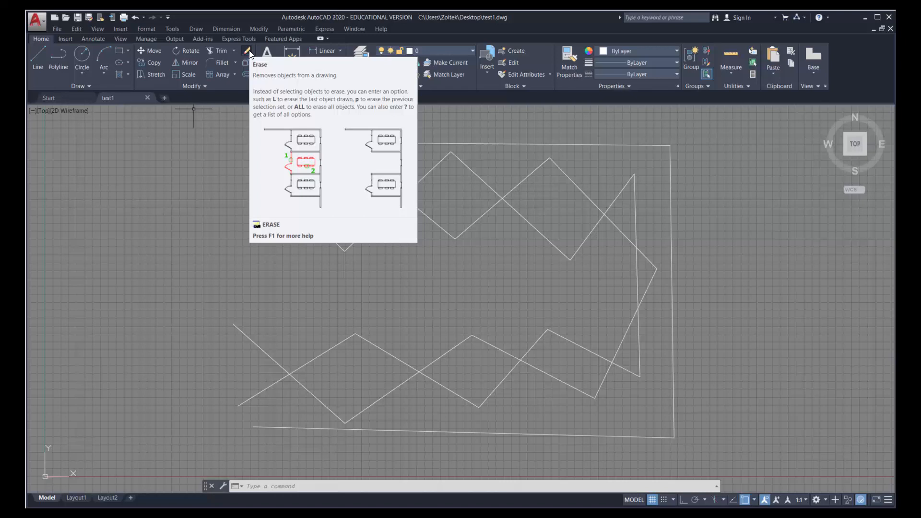
Step: Erase the three outer lines around the zigzags by picking them one at a time
{"action": "left_click", "coordinate": [247, 51]}
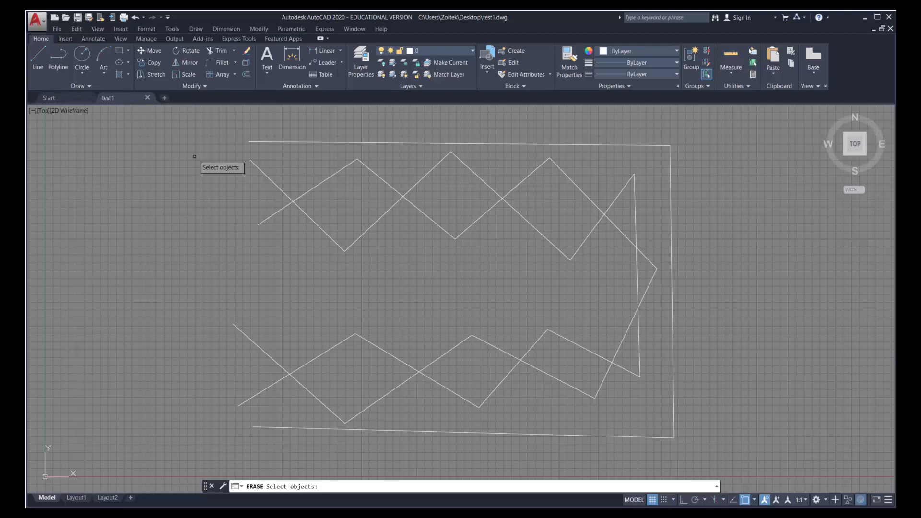
{"action": "key", "text": "Escape"}
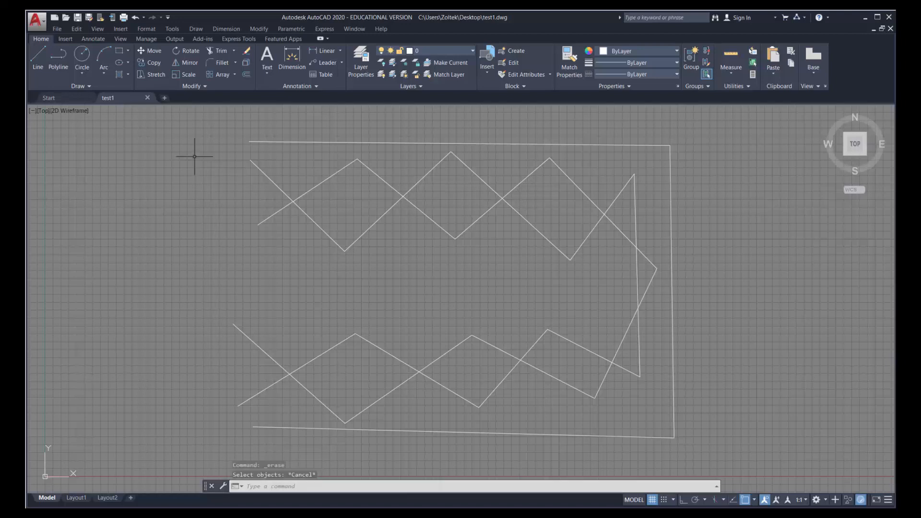
{"action": "left_click", "coordinate": [247, 50]}
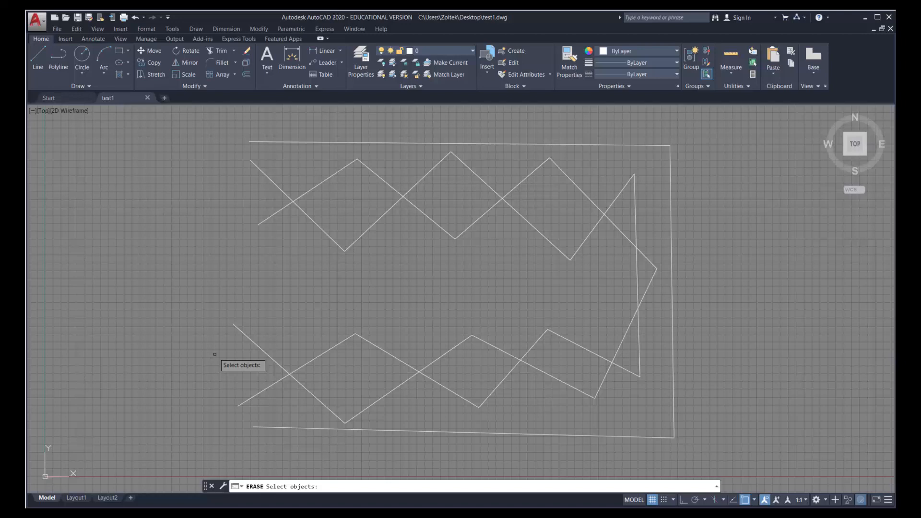
{"action": "left_click", "coordinate": [408, 143]}
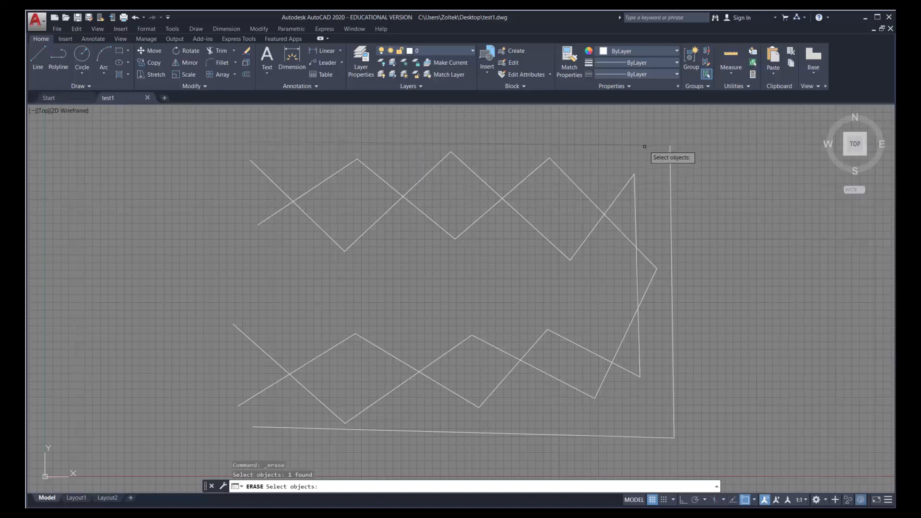
{"action": "left_click", "coordinate": [672, 163]}
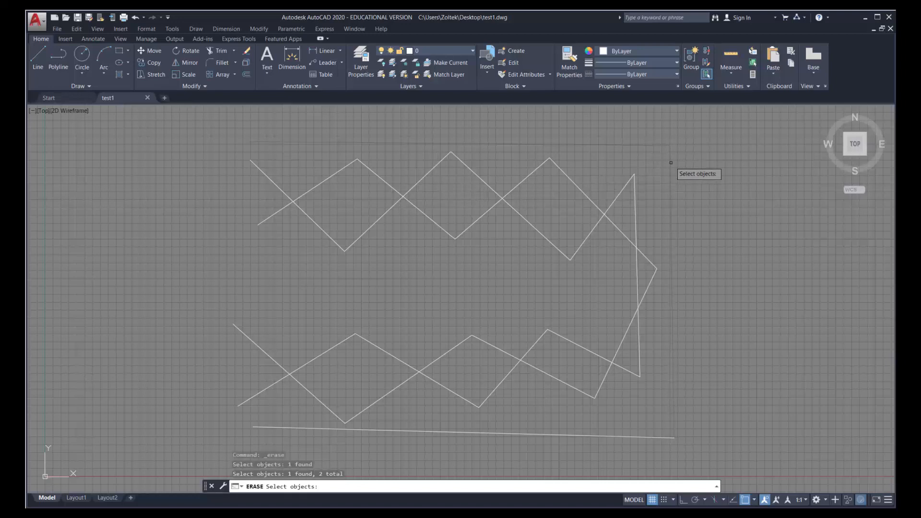
{"action": "left_click", "coordinate": [566, 435]}
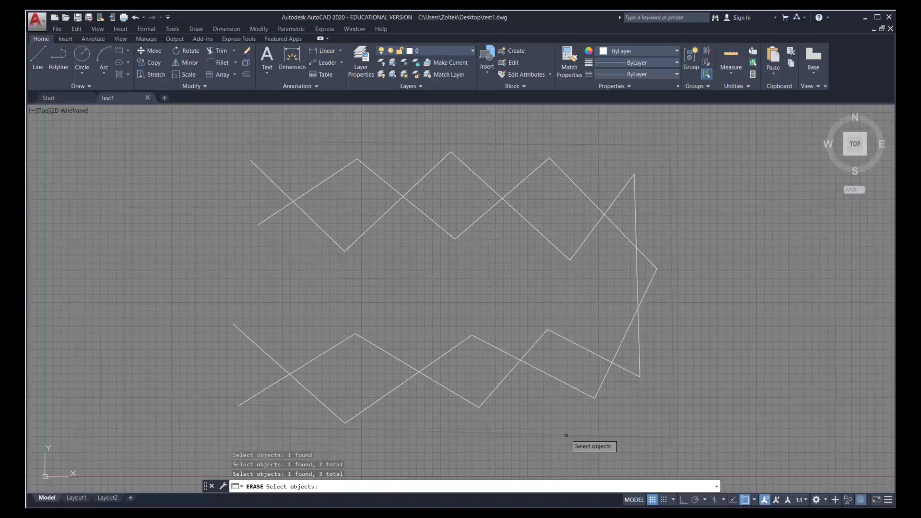
{"action": "key", "text": "Return"}
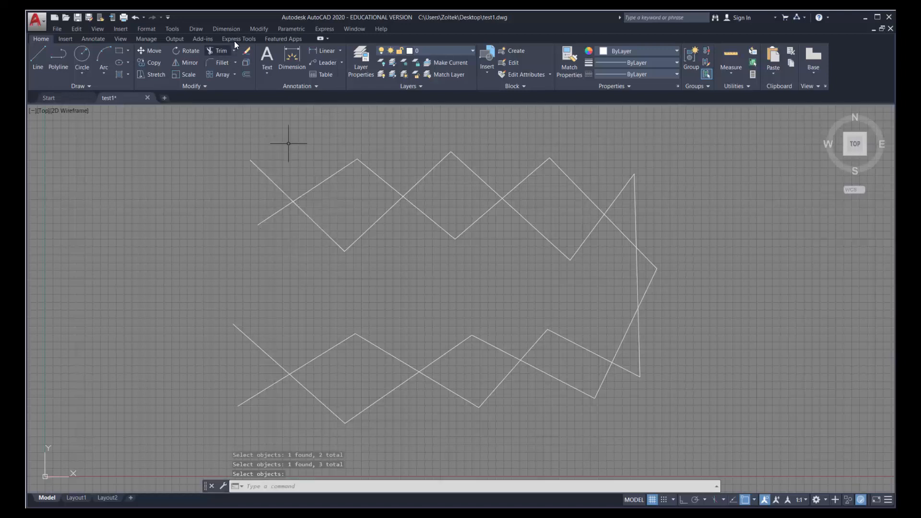
Step: Erase the upper zigzag segments with a window selection that fully encloses them
{"action": "left_click", "coordinate": [247, 50]}
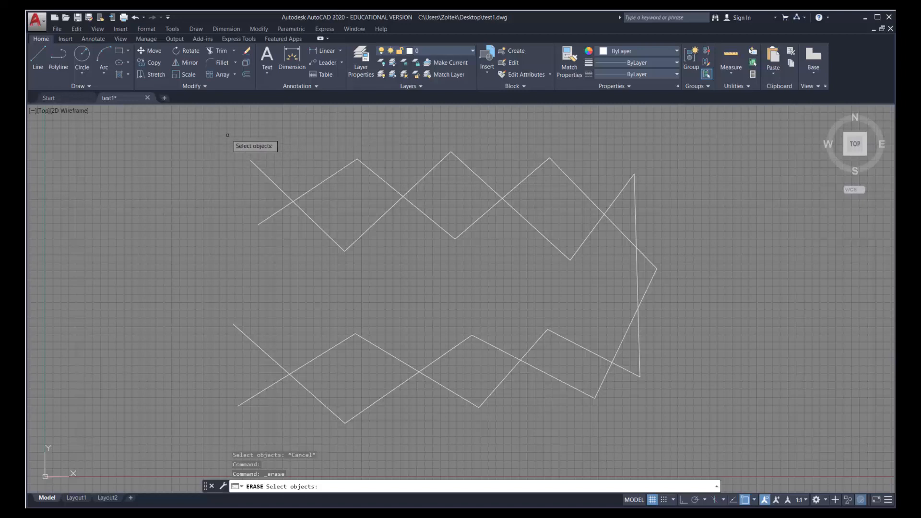
{"action": "left_click", "coordinate": [227, 135]}
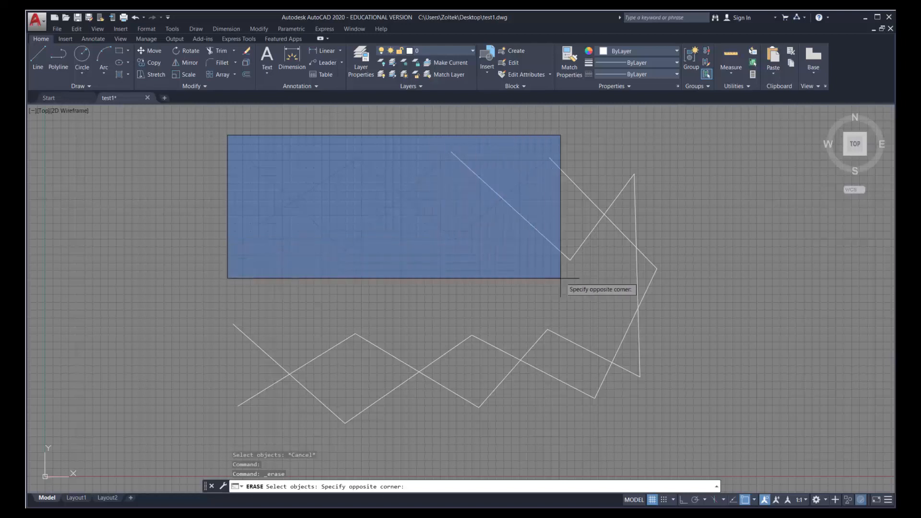
{"action": "left_click", "coordinate": [685, 274]}
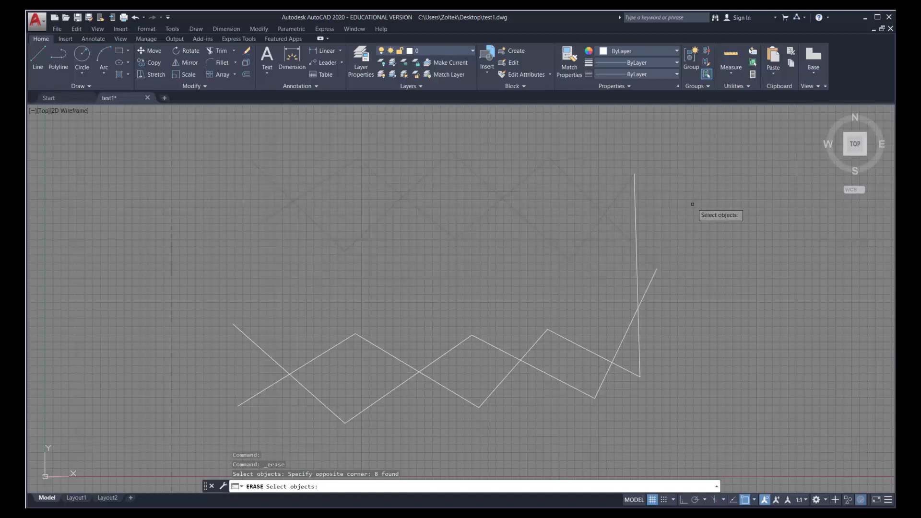
{"action": "key", "text": "Return"}
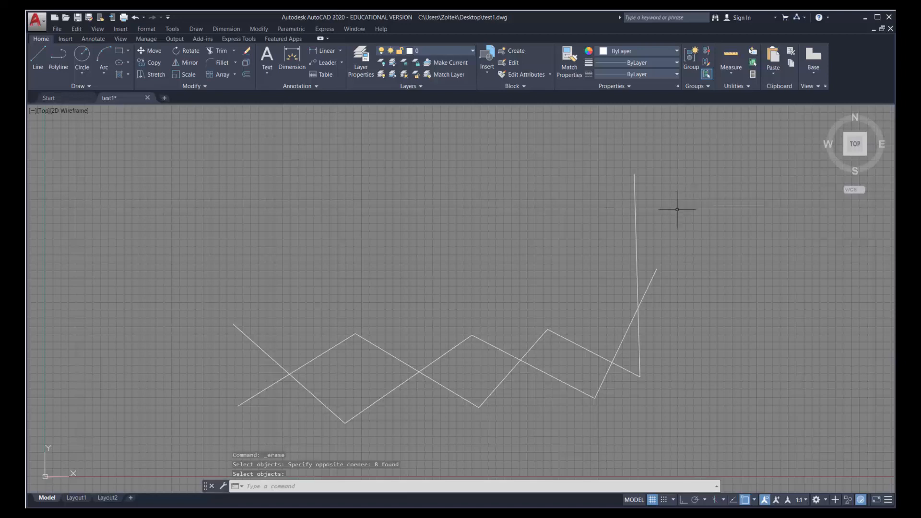
Step: Erase all remaining lines with a crossing selection drawn from southeast to northwest across the lower zigzags
{"action": "left_click", "coordinate": [246, 51]}
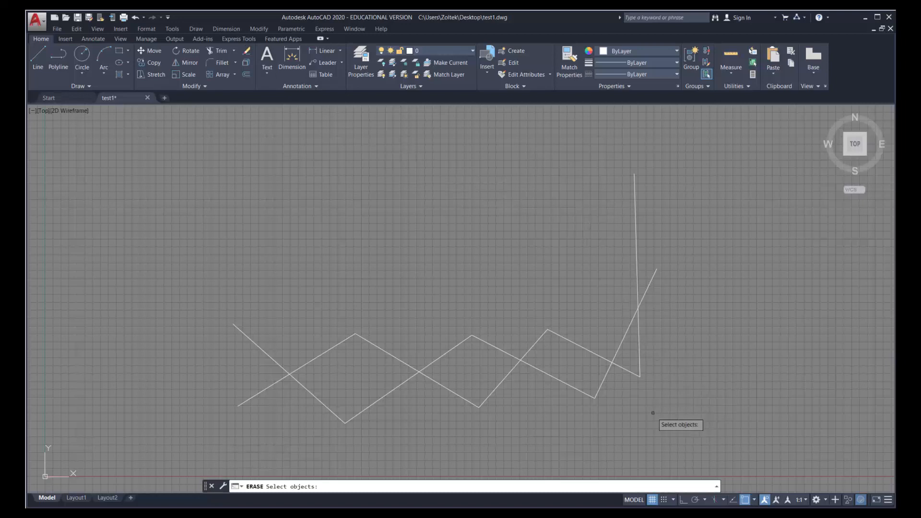
{"action": "left_click", "coordinate": [671, 431]}
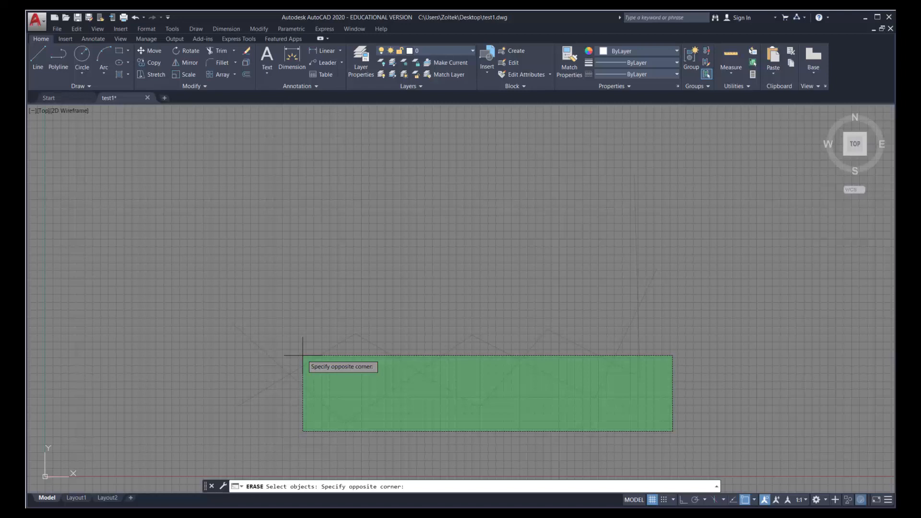
{"action": "left_click", "coordinate": [303, 356]}
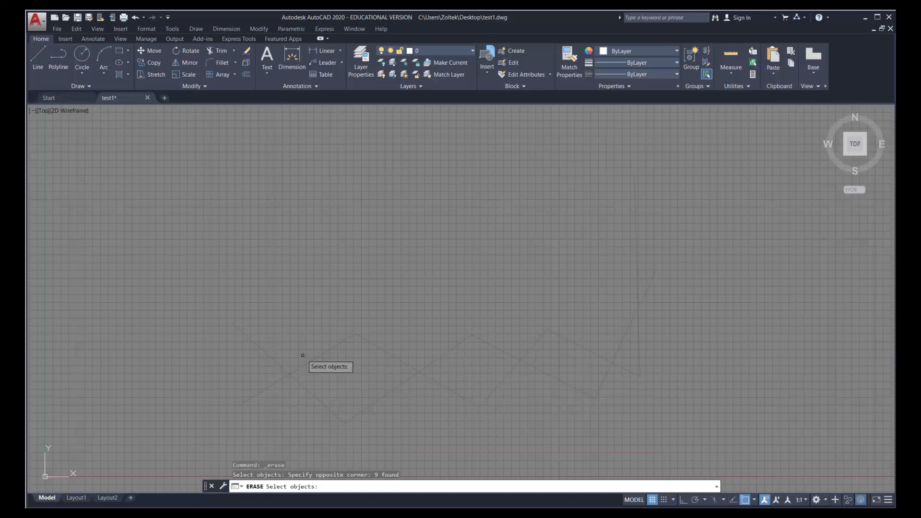
{"action": "key", "text": "Return"}
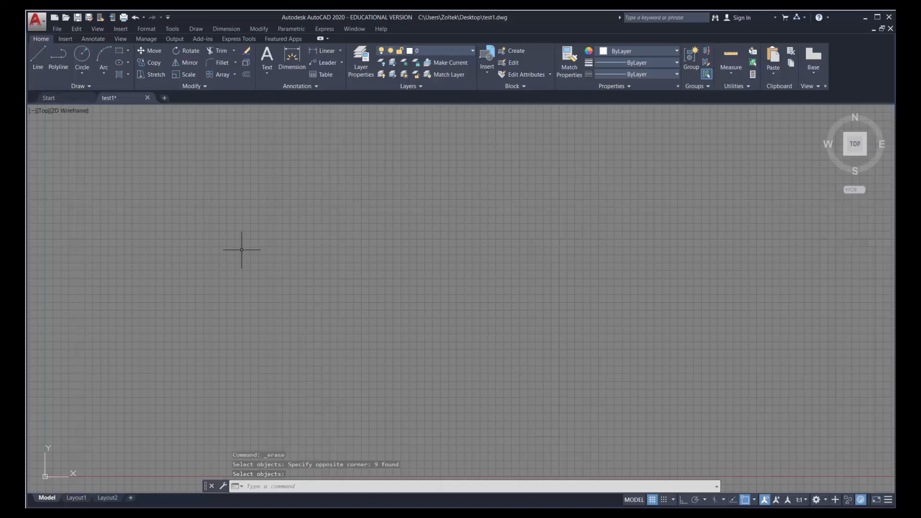
Step: Undo the recent erasures to restore the lower zigzags, the upper zigzags and the three outer lines
{"action": "left_click", "coordinate": [136, 17]}
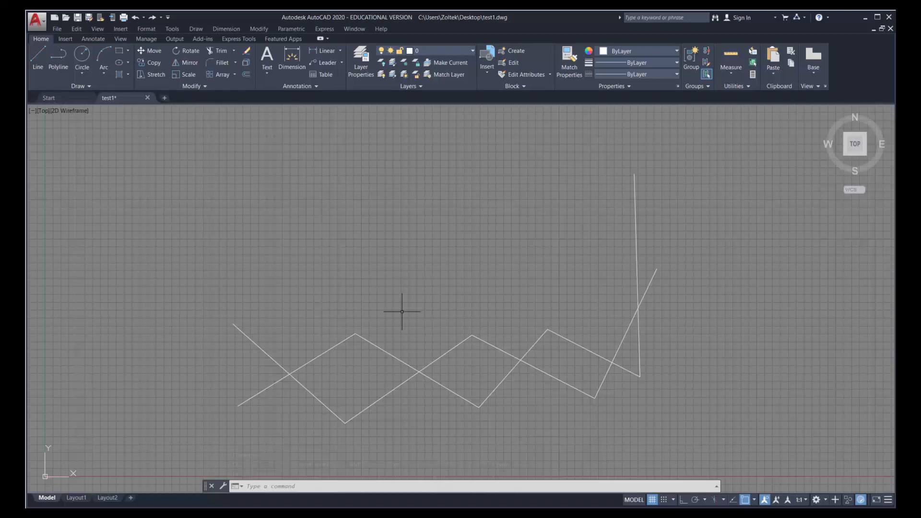
{"action": "type", "text": "u"}
{"action": "key", "text": "Return"}
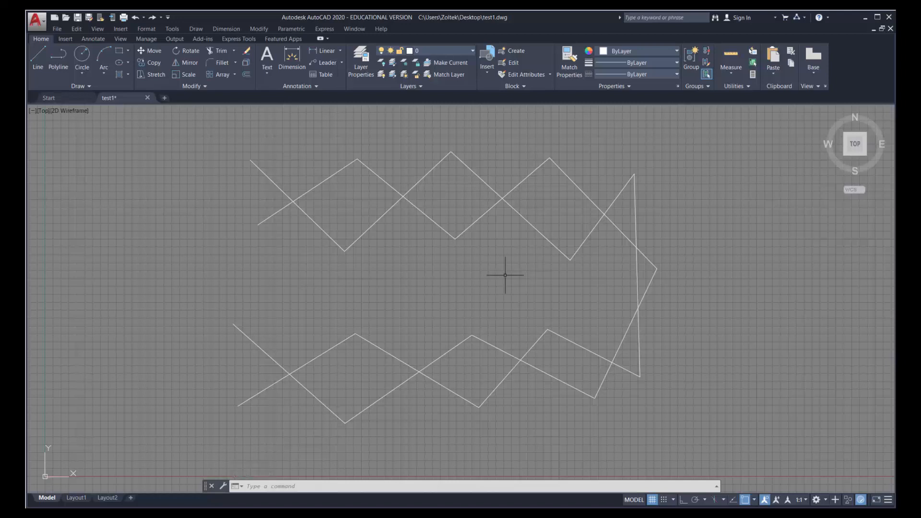
{"action": "key", "text": "ctrl+z"}
{"action": "key", "text": "ctrl+z"}
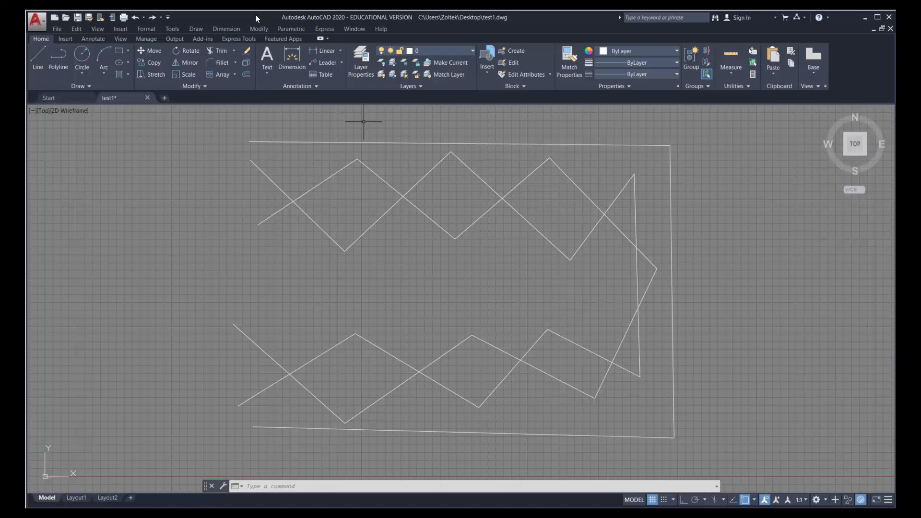
Step: Erase all lines in one command, picking the three outer lines individually, the upper zigzags with a window and the lower zigzags with a crossing selection
{"action": "left_click", "coordinate": [247, 51]}
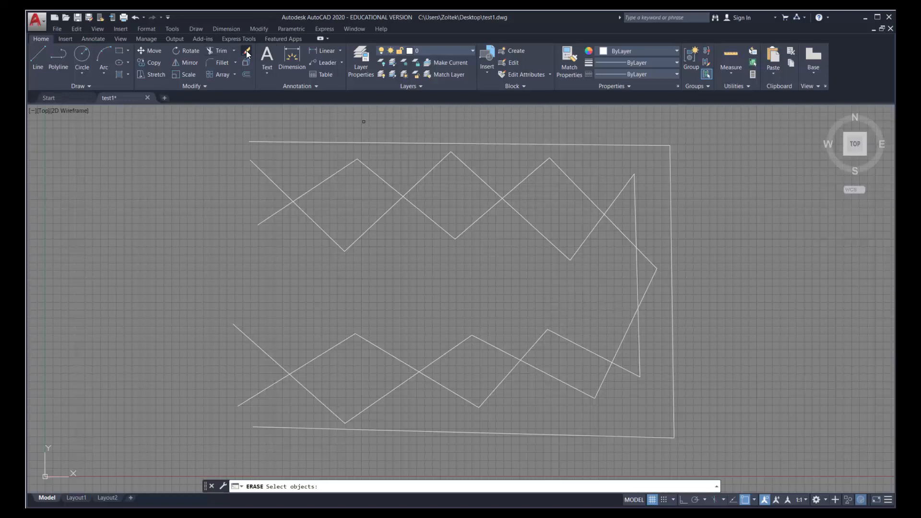
{"action": "left_click", "coordinate": [309, 143]}
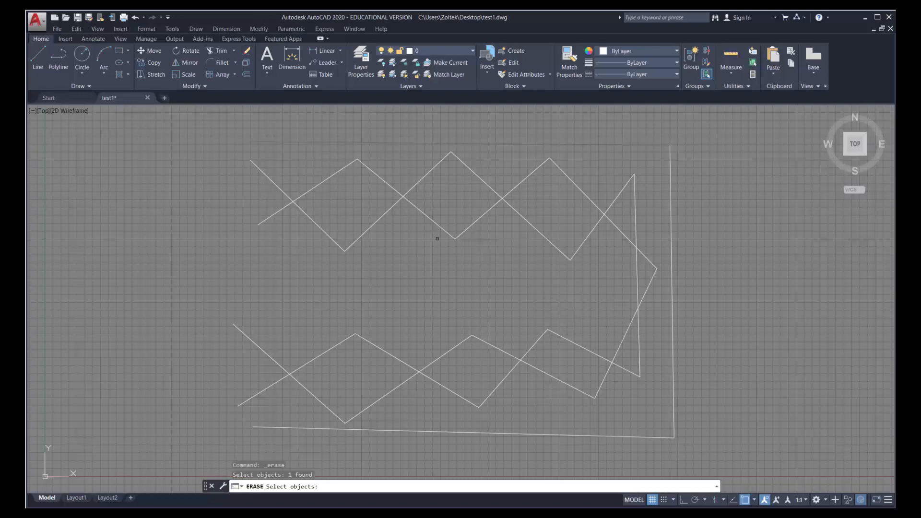
{"action": "left_click", "coordinate": [672, 262]}
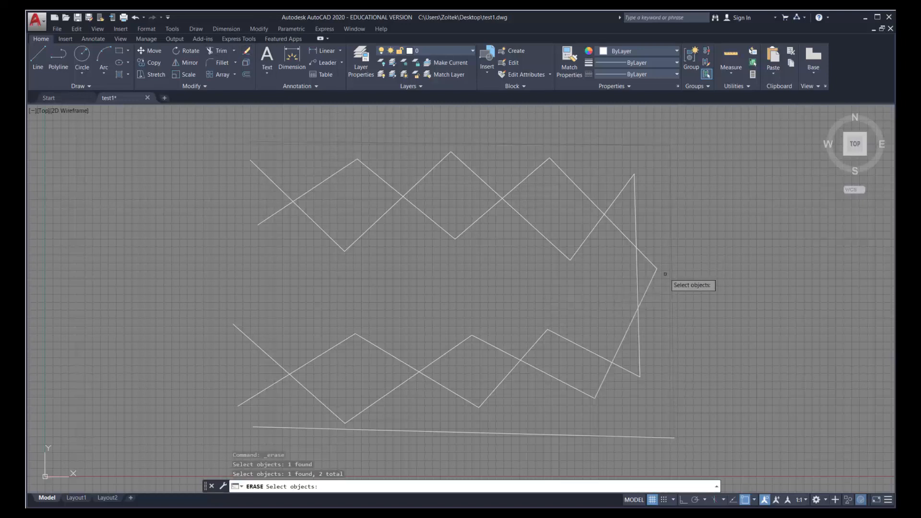
{"action": "left_click", "coordinate": [594, 435]}
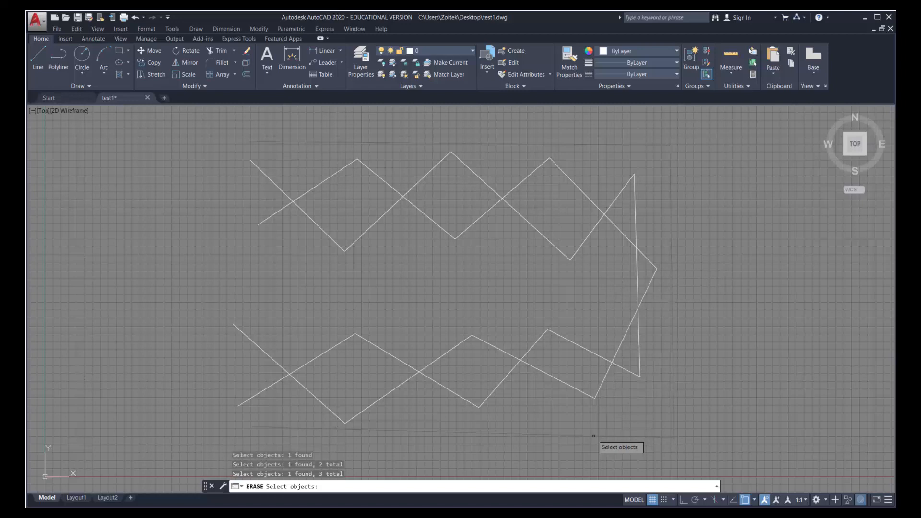
{"action": "left_click", "coordinate": [212, 133]}
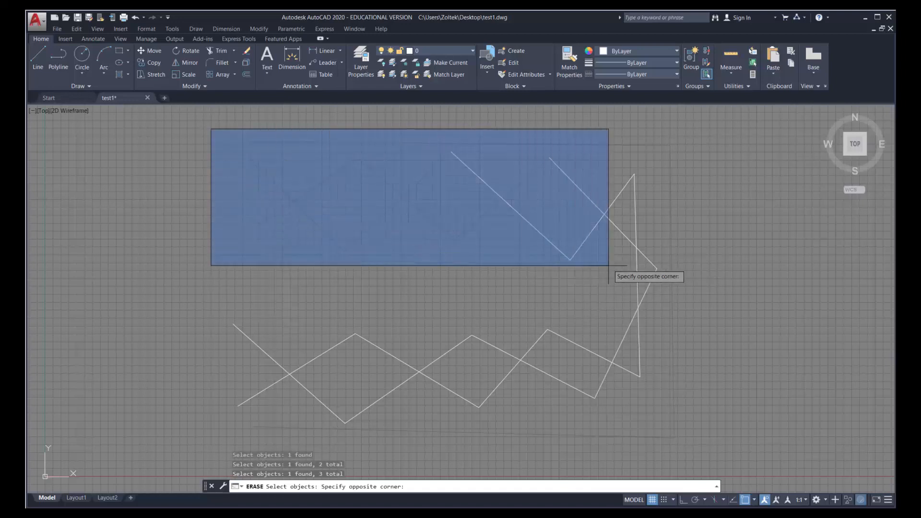
{"action": "left_click", "coordinate": [681, 281]}
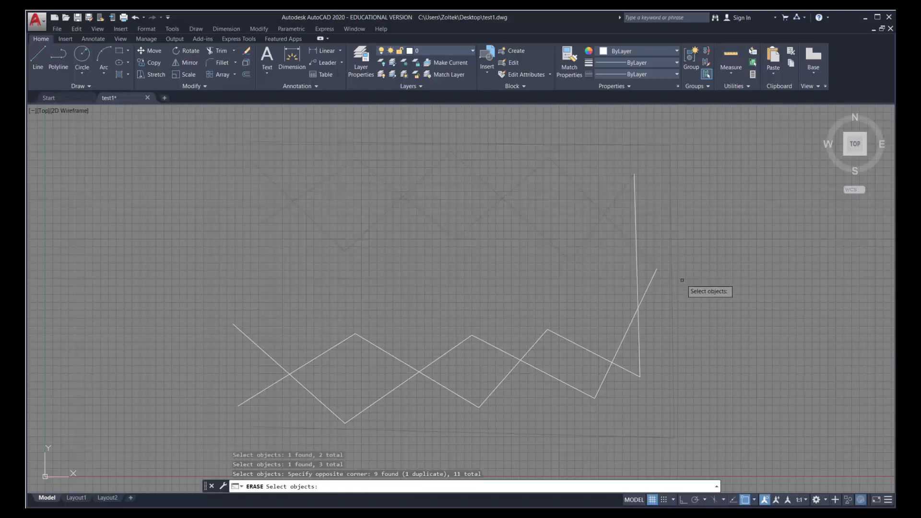
{"action": "left_click", "coordinate": [664, 418]}
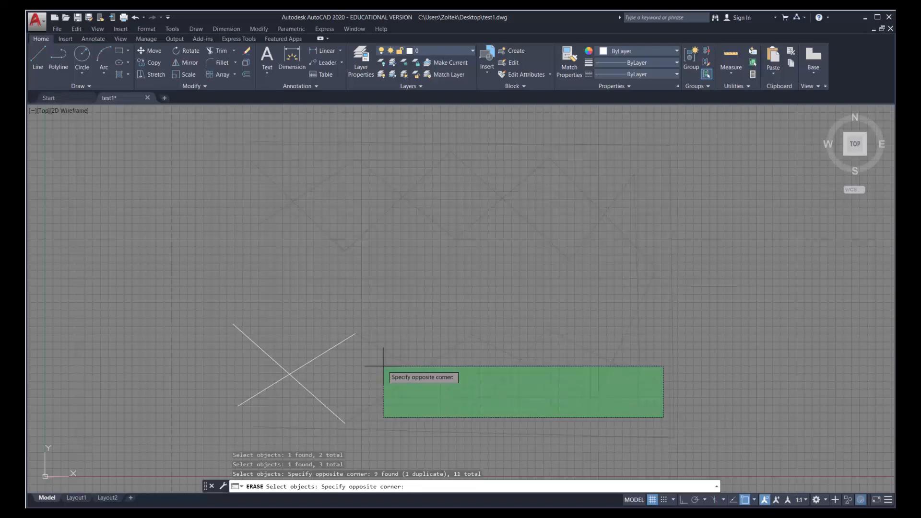
{"action": "left_click", "coordinate": [228, 306]}
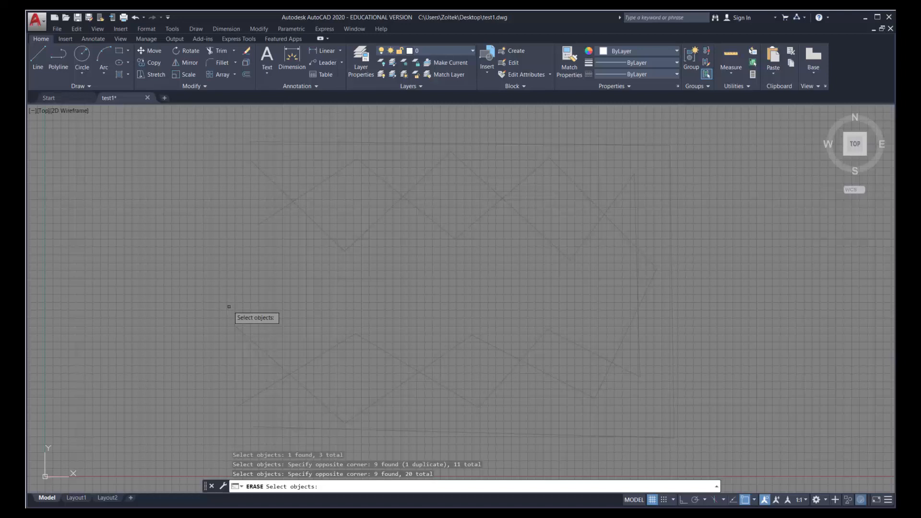
{"action": "key", "text": "Return"}
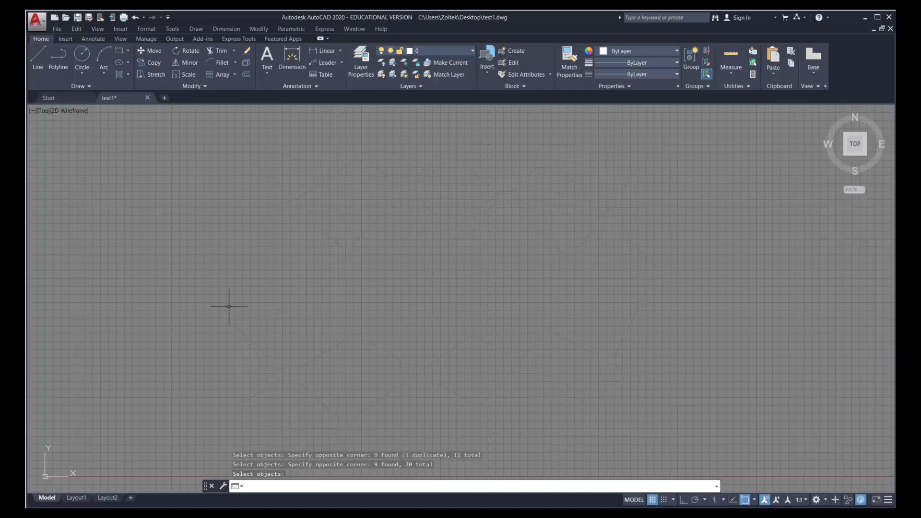
Step: Undo the combined erase of all lines and save the drawing under its existing name
{"action": "left_click", "coordinate": [135, 17]}
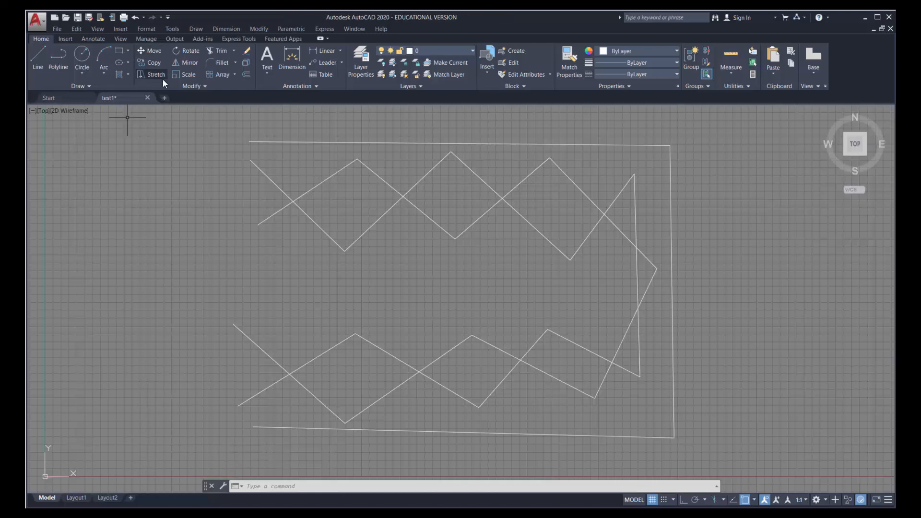
{"action": "left_click", "coordinate": [159, 54]}
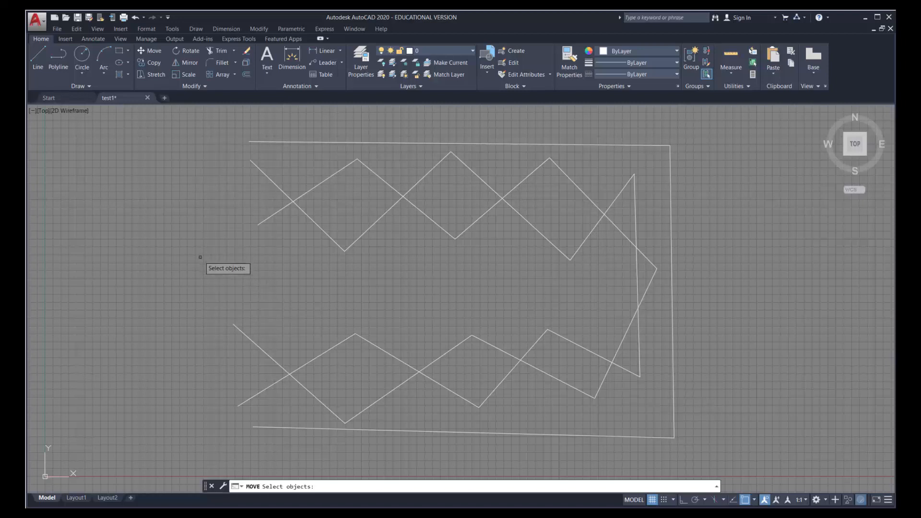
{"action": "key", "text": "Escape"}
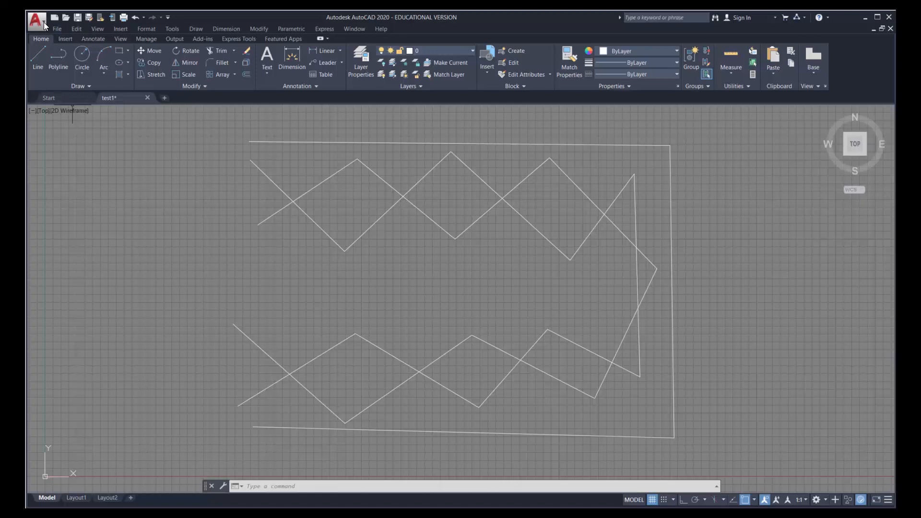
{"action": "left_click", "coordinate": [57, 29]}
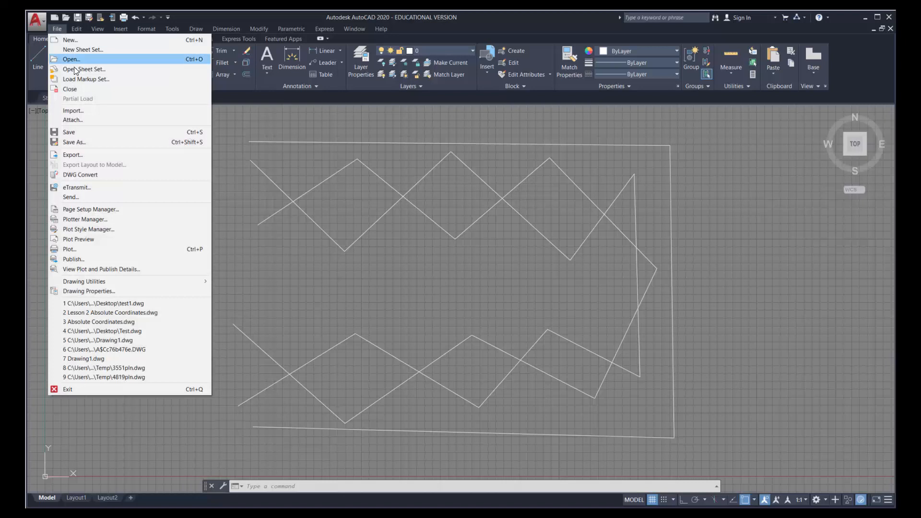
{"action": "left_click", "coordinate": [70, 133]}
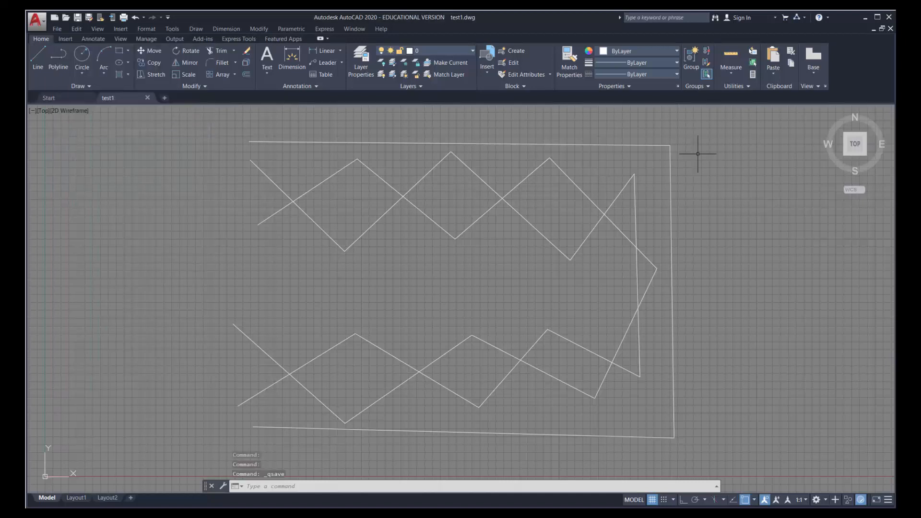
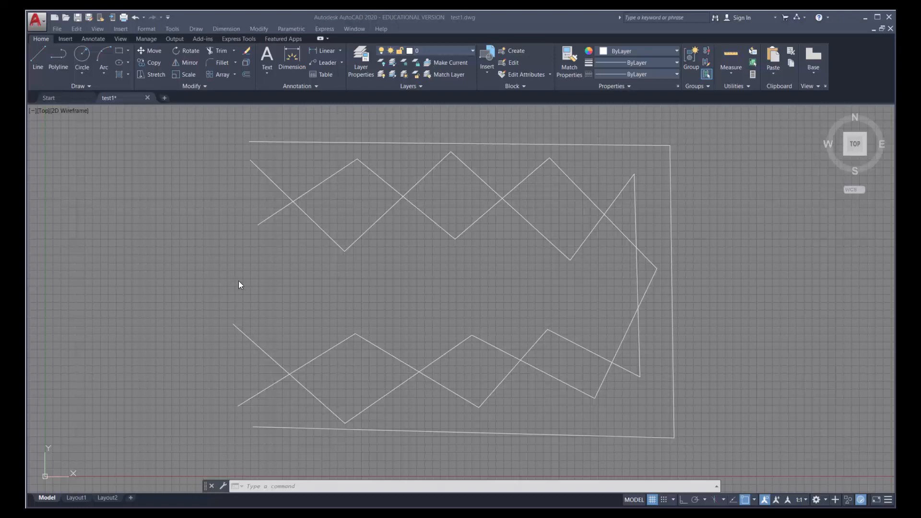
{"action": "left_click", "coordinate": [93, 206]}
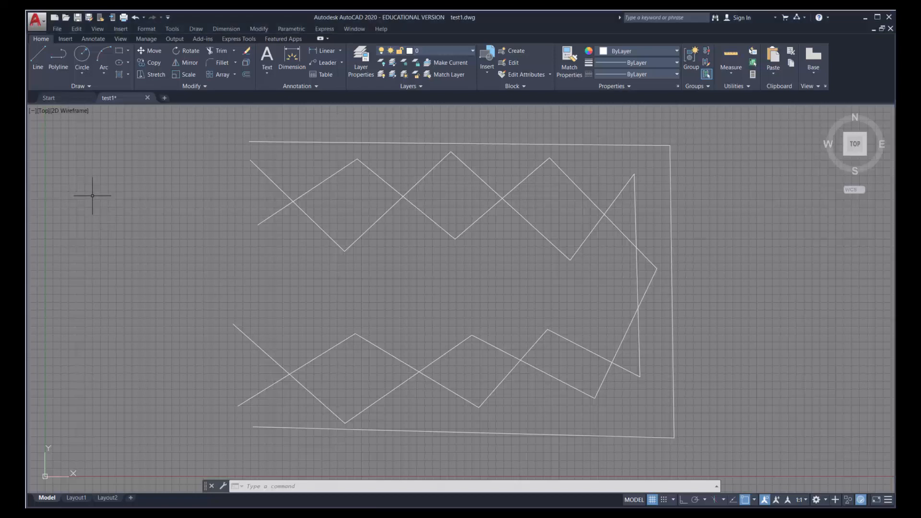
{"action": "key", "text": "Escape"}
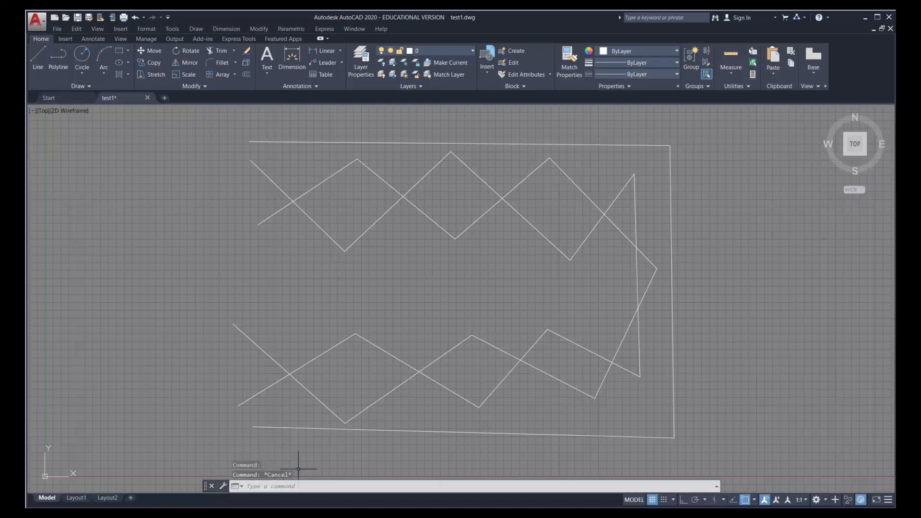
{"action": "type", "text": "z"}
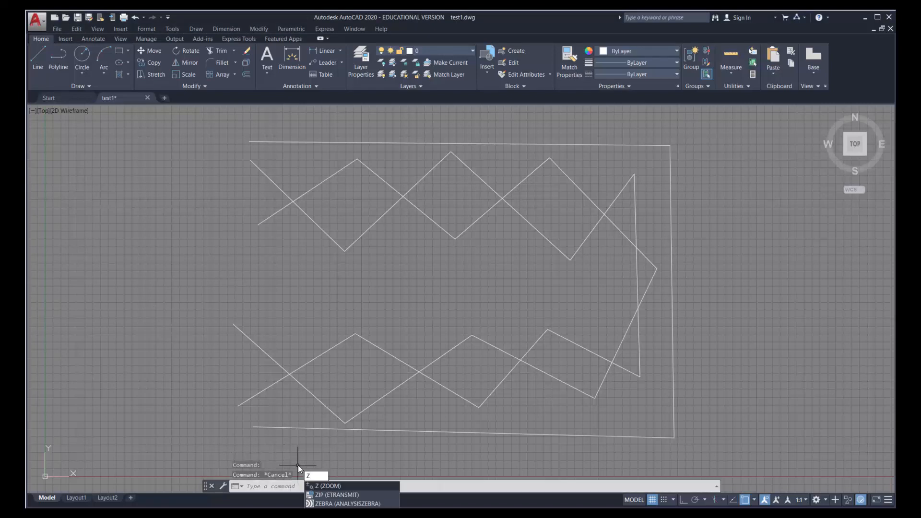
{"action": "key", "text": "Return"}
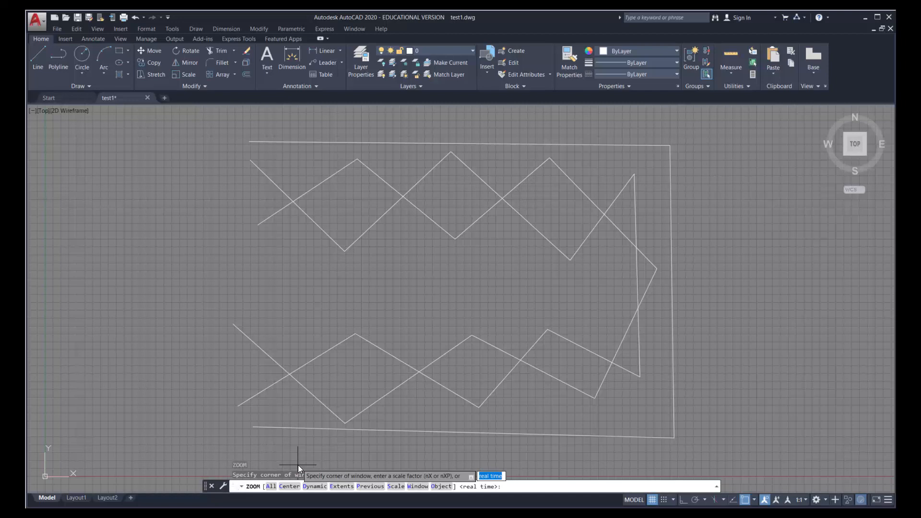
{"action": "left_click", "coordinate": [298, 464]}
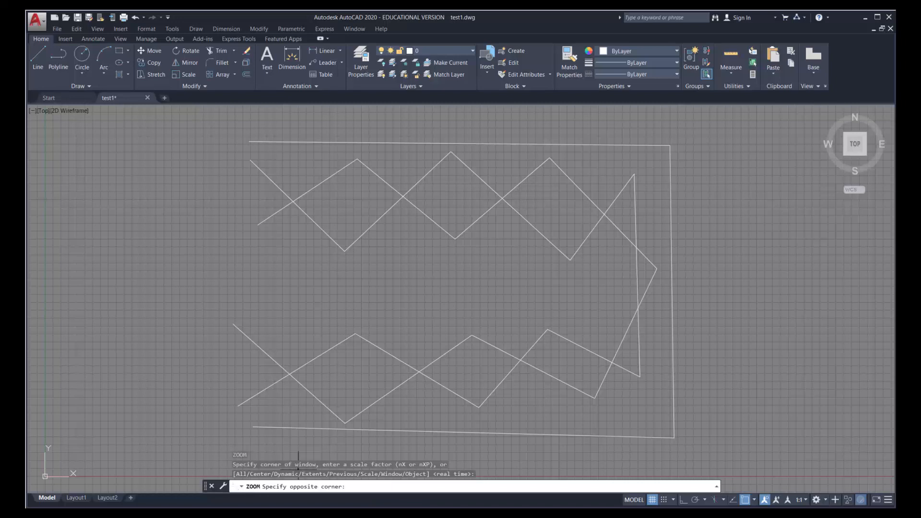
{"action": "left_click", "coordinate": [350, 433]}
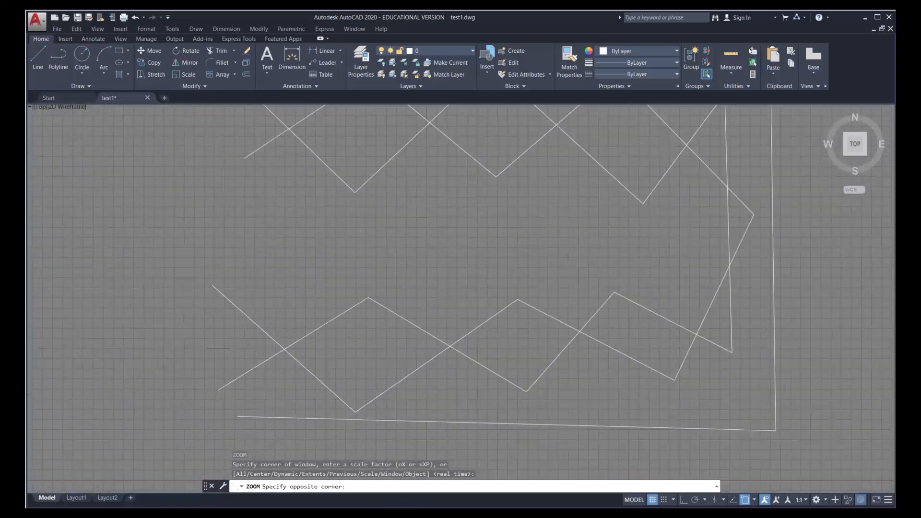
{"action": "key", "text": "ctrl+z"}
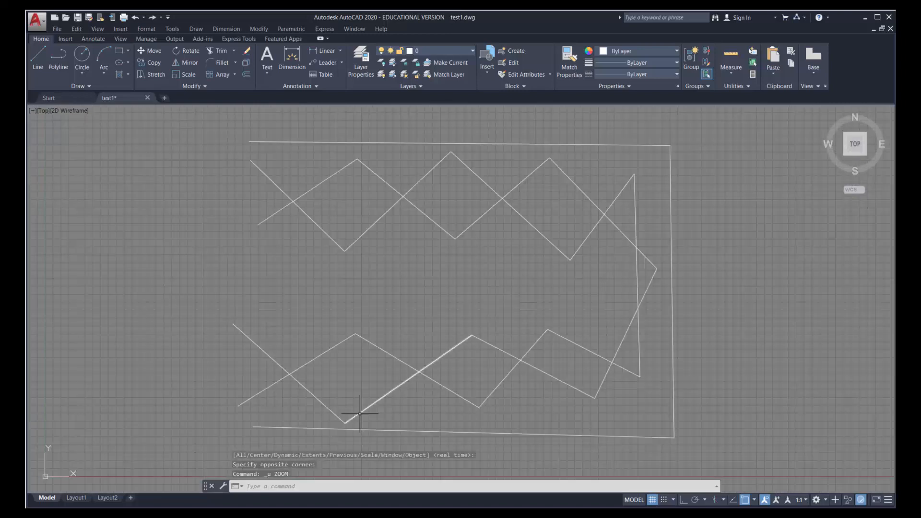
Step: Zoom in on the western part of the upper zigzags using the Zoom command's Window option
{"action": "type", "text": "z"}
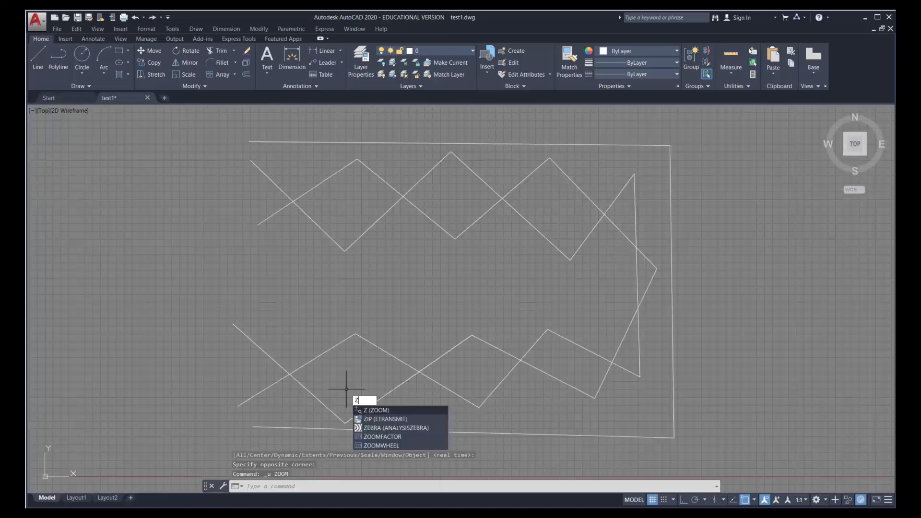
{"action": "key", "text": "Return"}
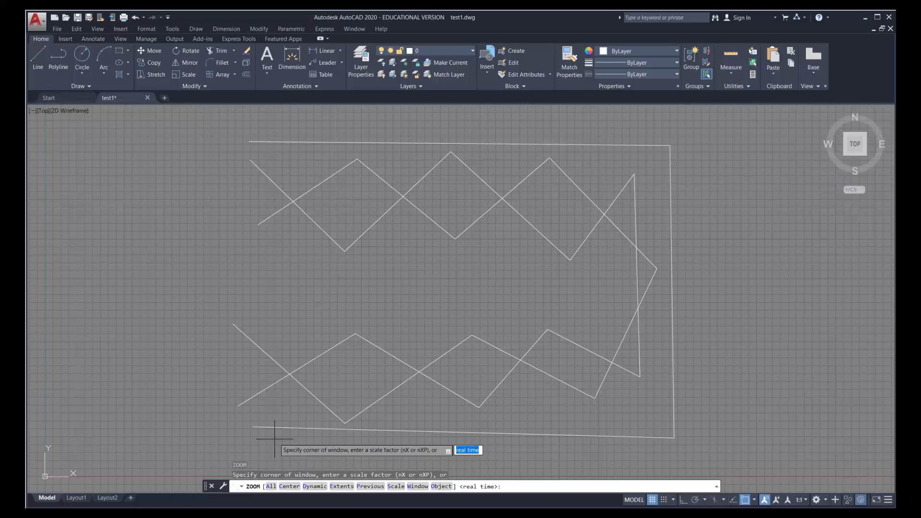
{"action": "type", "text": "w"}
{"action": "key", "text": "Return"}
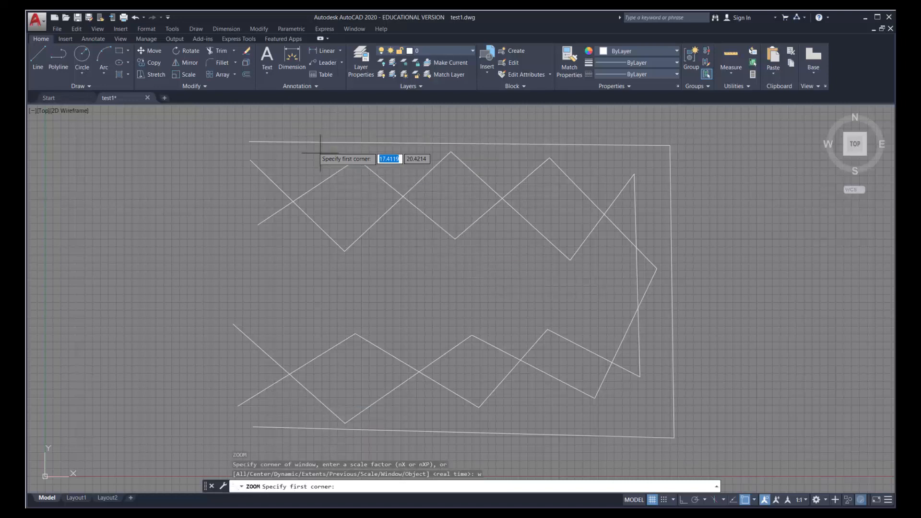
{"action": "left_click", "coordinate": [296, 124]}
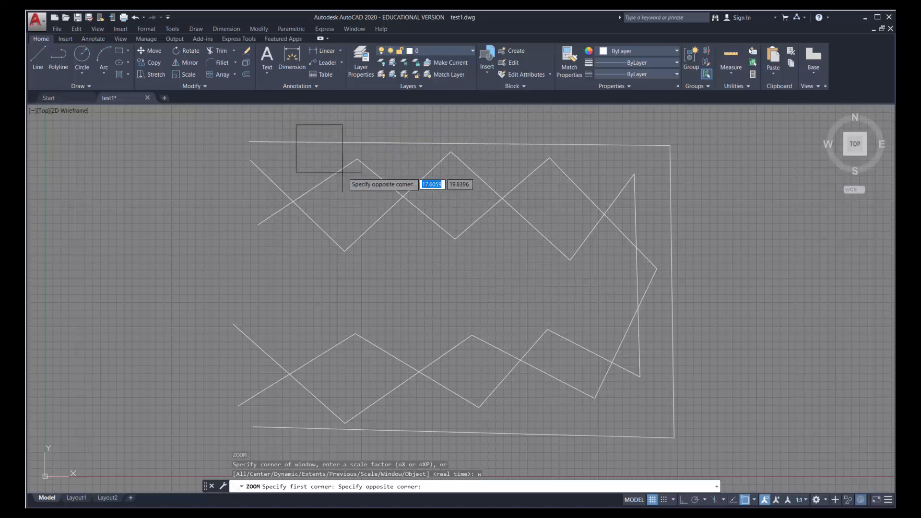
{"action": "left_click", "coordinate": [473, 265]}
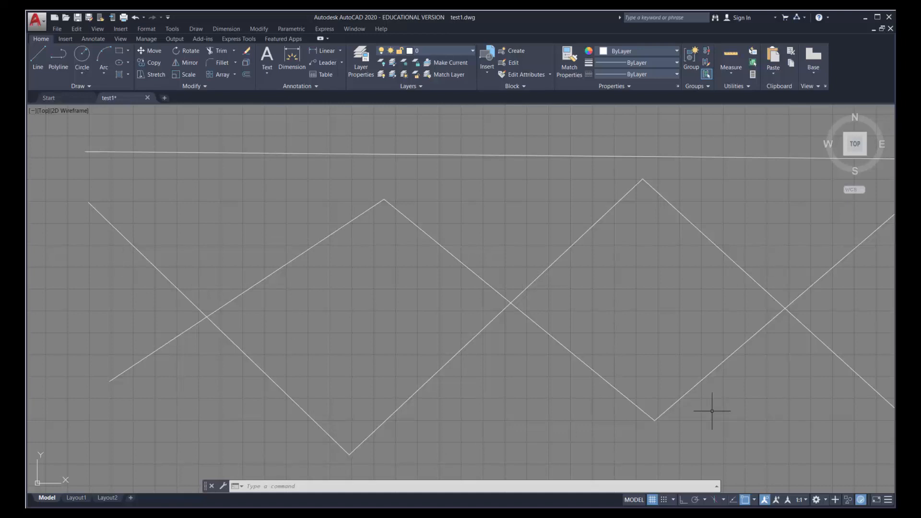
Step: Zoom in closely on the central crossing of the upper zigzags with two successive zoom windows
{"action": "type", "text": "z"}
{"action": "key", "text": "Return"}
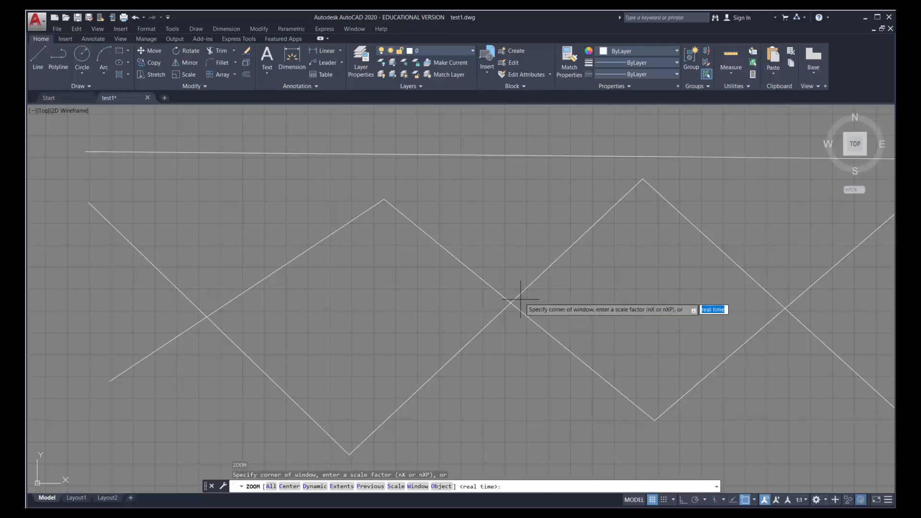
{"action": "left_click", "coordinate": [482, 262]}
{"action": "left_click", "coordinate": [616, 349]}
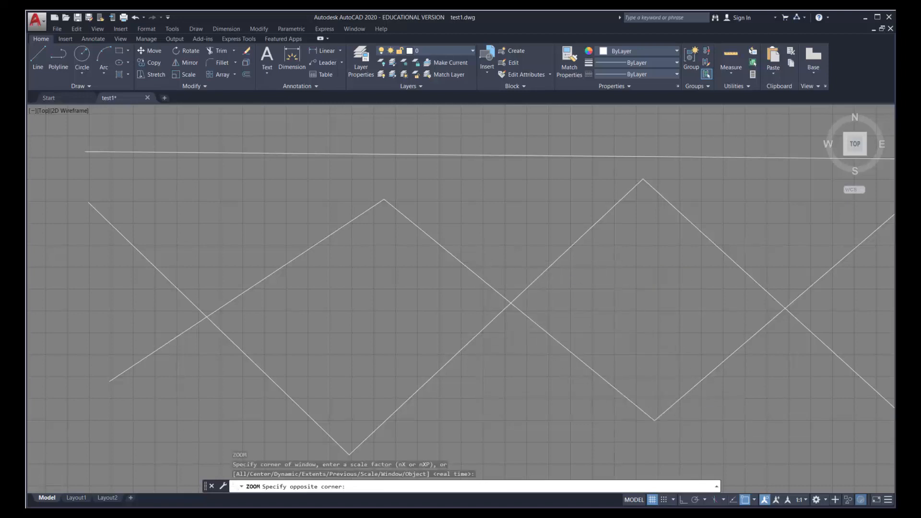
{"action": "key", "text": "Return"}
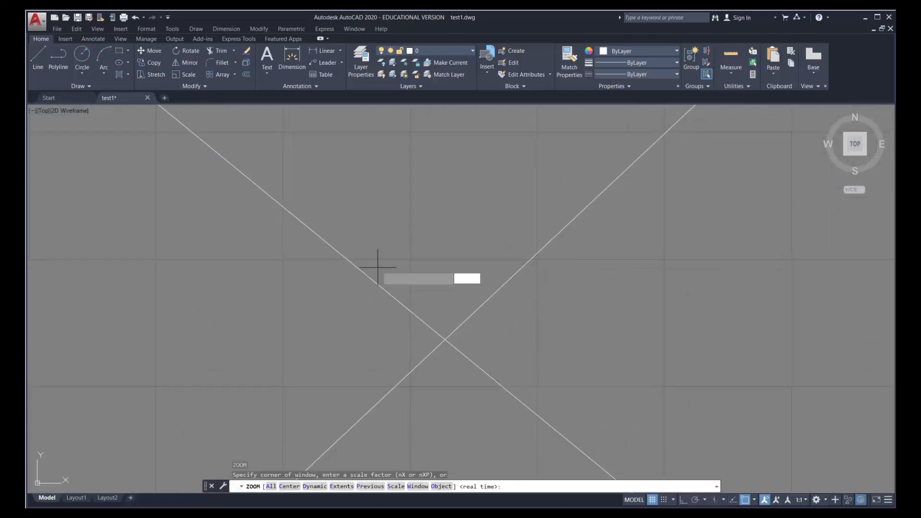
{"action": "left_click", "coordinate": [378, 268]}
{"action": "left_click", "coordinate": [521, 387]}
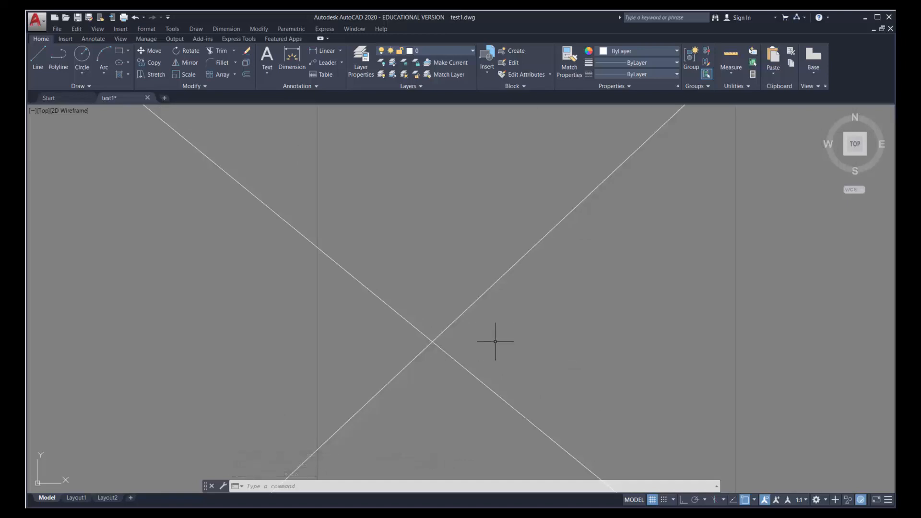
Step: Show the whole drawing with Zoom All and zoom a window tightly around the westernmost crossing of the upper zigzags
{"action": "type", "text": "z"}
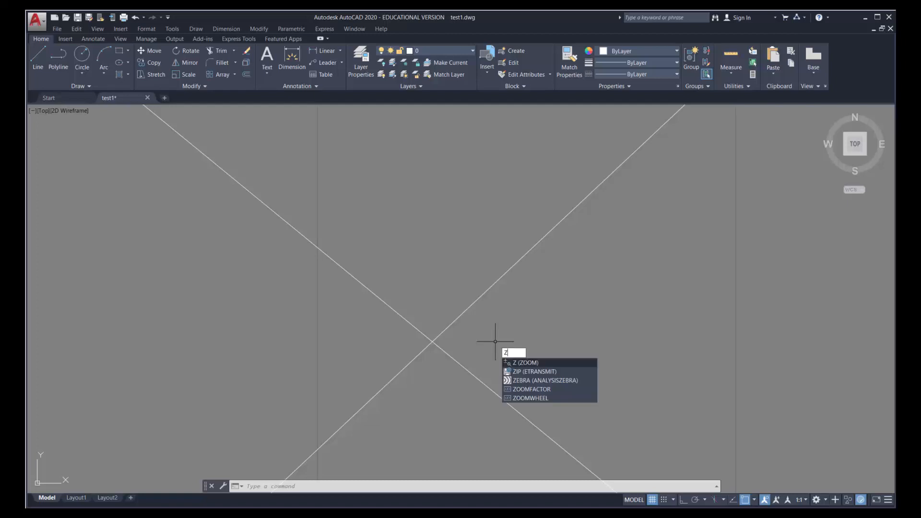
{"action": "key", "text": "Return"}
{"action": "type", "text": "a"}
{"action": "key", "text": "Return"}
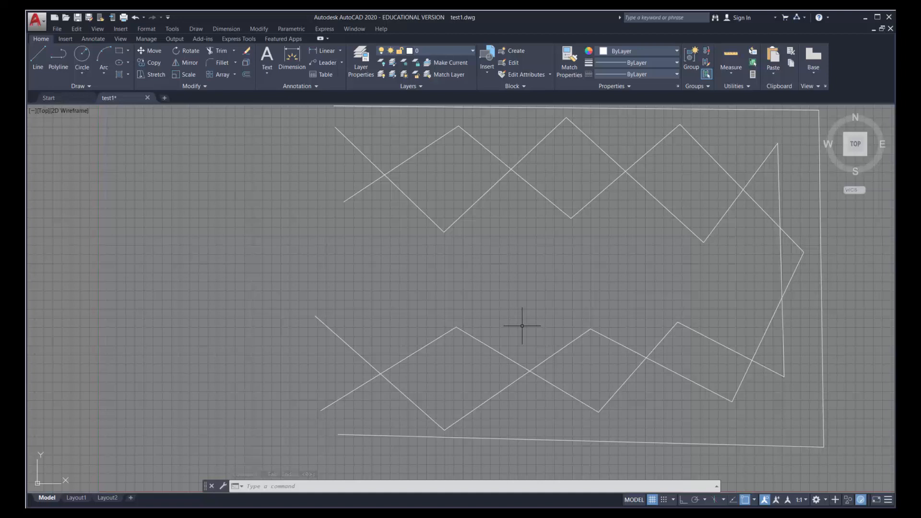
{"action": "type", "text": "z"}
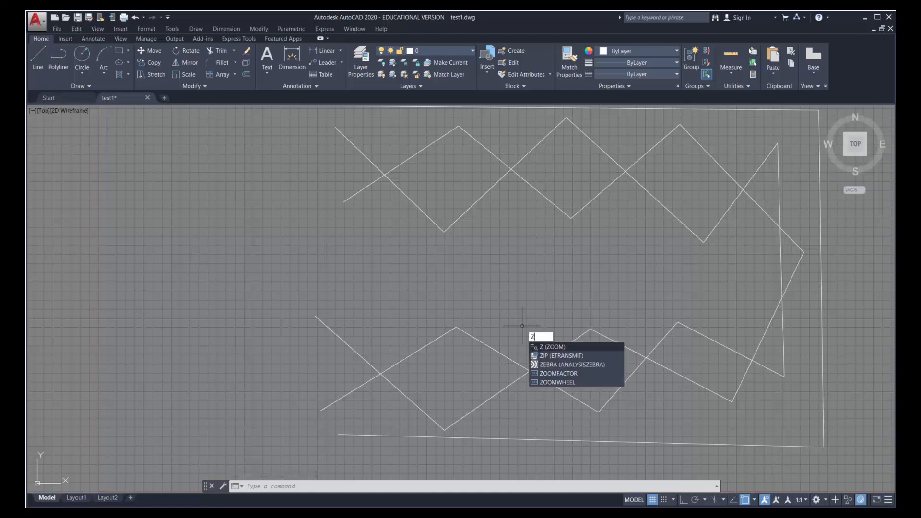
{"action": "key", "text": "Return"}
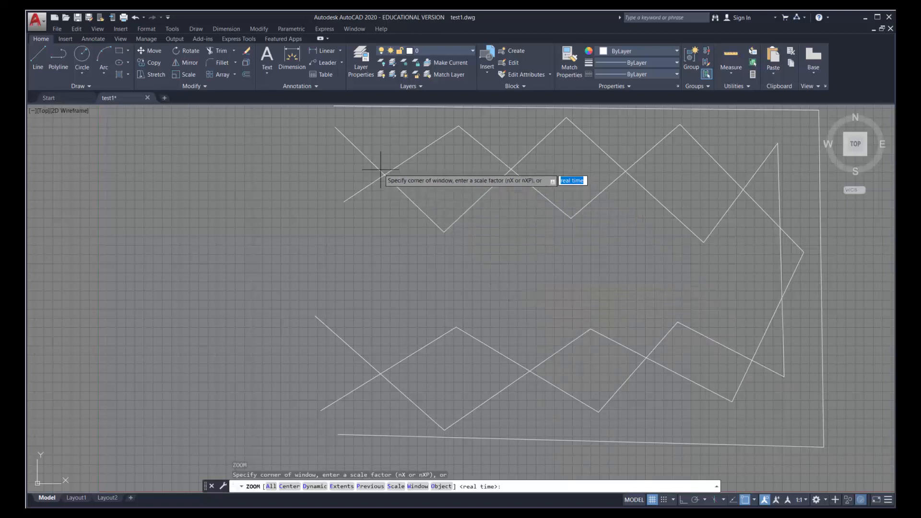
{"action": "left_click", "coordinate": [376, 155]}
{"action": "left_click", "coordinate": [403, 189]}
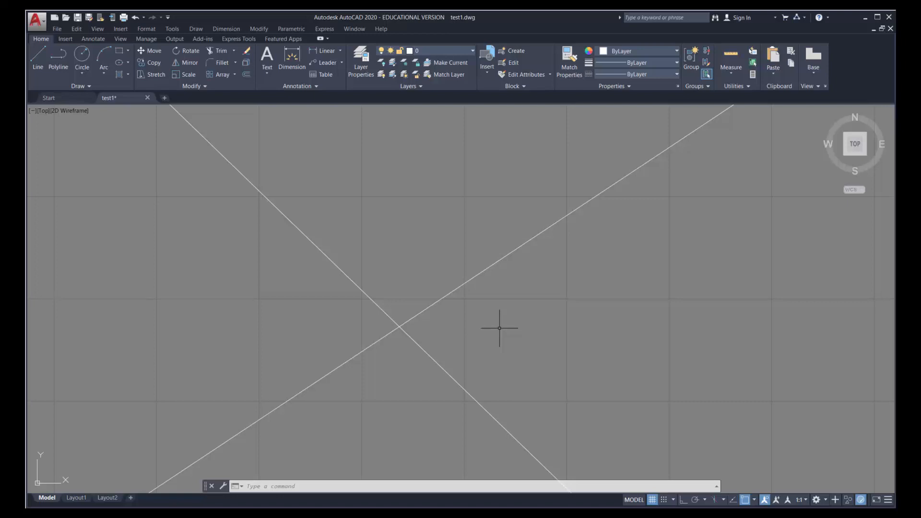
Step: Zoom back out using the Extents option of the Zoom command, followed by its All option
{"action": "type", "text": "z"}
{"action": "key", "text": "Return"}
{"action": "type", "text": "e"}
{"action": "key", "text": "Return"}
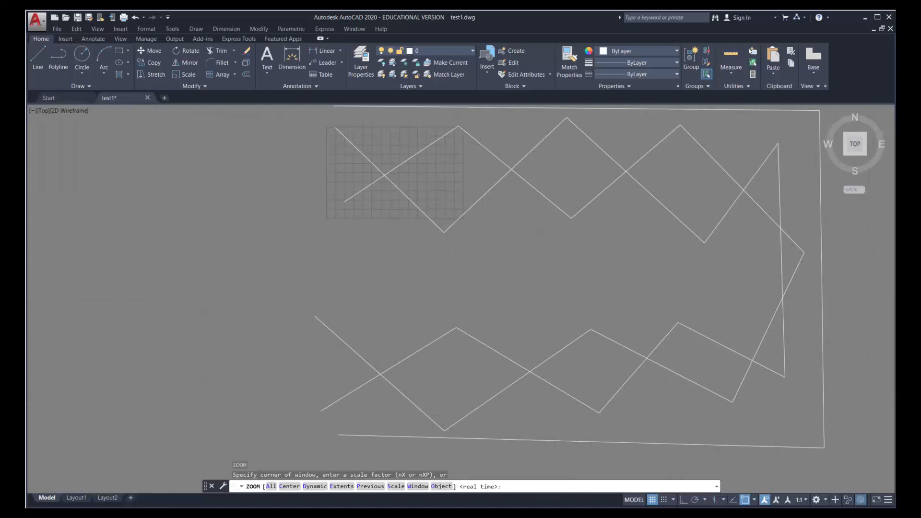
{"action": "type", "text": "a"}
{"action": "key", "text": "Return"}
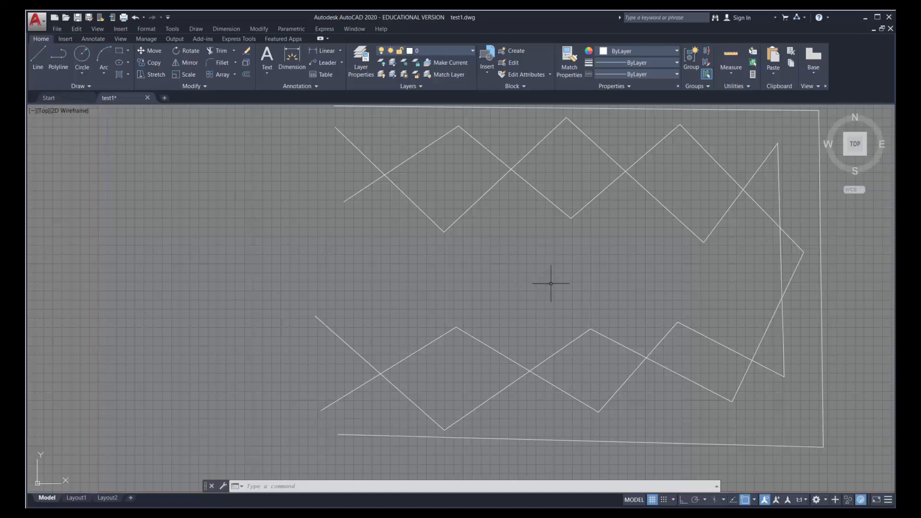
Step: Practise real-time zooming in and out around different points of the drawing, and pan the view slightly
{"action": "scroll", "coordinate": [552, 284], "scroll_direction": "down", "scroll_amount": 2}
{"action": "scroll", "coordinate": [552, 284], "scroll_direction": "down", "scroll_amount": 3}
{"action": "scroll", "coordinate": [552, 284], "scroll_direction": "up", "scroll_amount": 9}
{"action": "scroll", "coordinate": [552, 284], "scroll_direction": "down", "scroll_amount": 7}
{"action": "scroll", "coordinate": [552, 284], "scroll_direction": "up", "scroll_amount": 6}
{"action": "scroll", "coordinate": [552, 286], "scroll_direction": "down", "scroll_amount": 2}
{"action": "scroll", "coordinate": [552, 286], "scroll_direction": "down", "scroll_amount": 4}
{"action": "scroll", "coordinate": [553, 286], "scroll_direction": "up", "scroll_amount": 2}
{"action": "scroll", "coordinate": [553, 285], "scroll_direction": "up", "scroll_amount": 2}
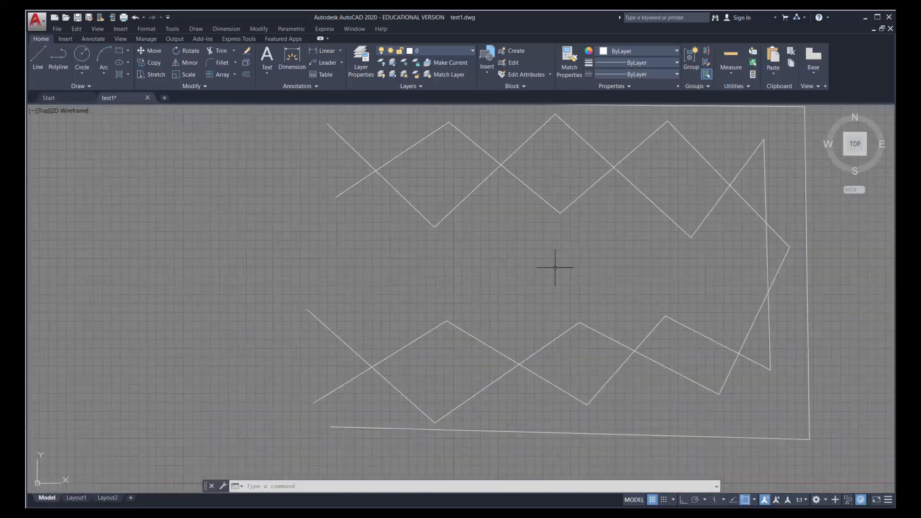
{"action": "scroll", "coordinate": [571, 253], "scroll_direction": "down", "scroll_amount": 2}
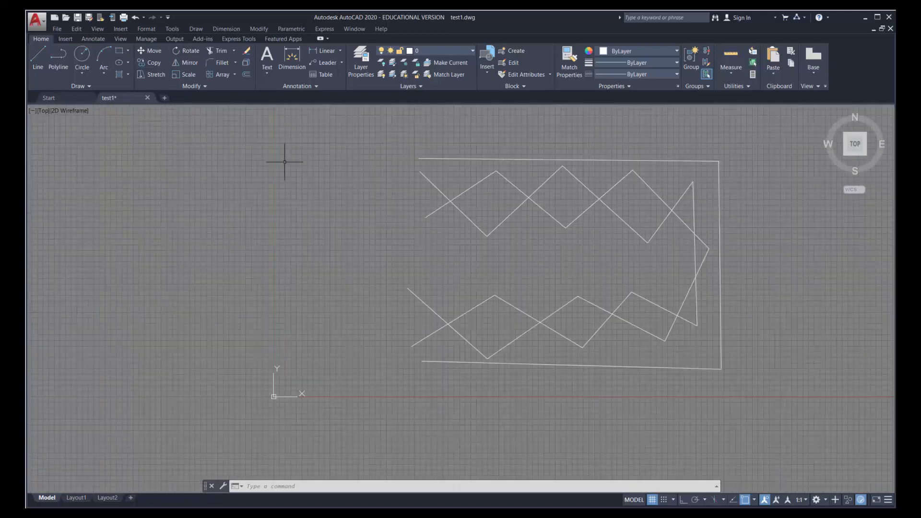
{"action": "scroll", "coordinate": [469, 195], "scroll_direction": "up", "scroll_amount": 5}
{"action": "scroll", "coordinate": [472, 195], "scroll_direction": "down", "scroll_amount": 5}
{"action": "scroll", "coordinate": [499, 205], "scroll_direction": "up", "scroll_amount": 6}
{"action": "scroll", "coordinate": [451, 231], "scroll_direction": "down", "scroll_amount": 6}
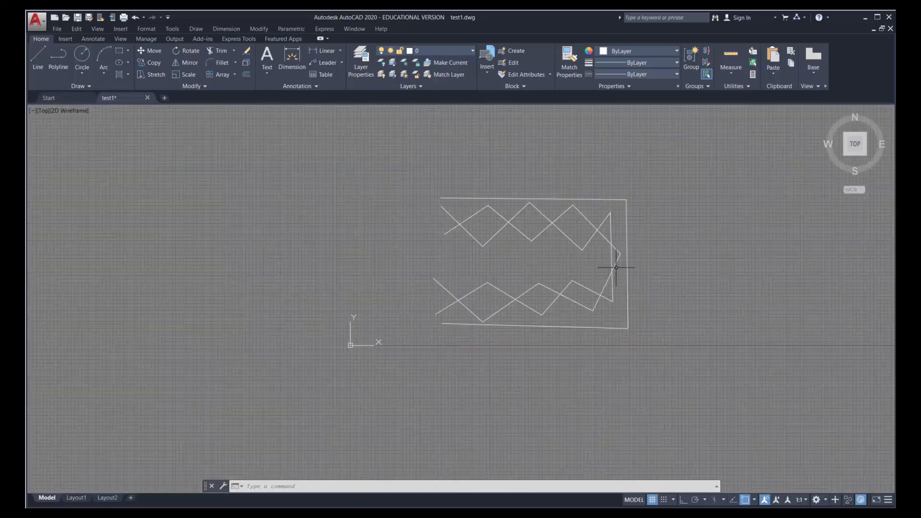
{"action": "scroll", "coordinate": [594, 261], "scroll_direction": "up", "scroll_amount": 3}
{"action": "scroll", "coordinate": [590, 261], "scroll_direction": "up", "scroll_amount": 2}
{"action": "scroll", "coordinate": [505, 259], "scroll_direction": "down", "scroll_amount": 2}
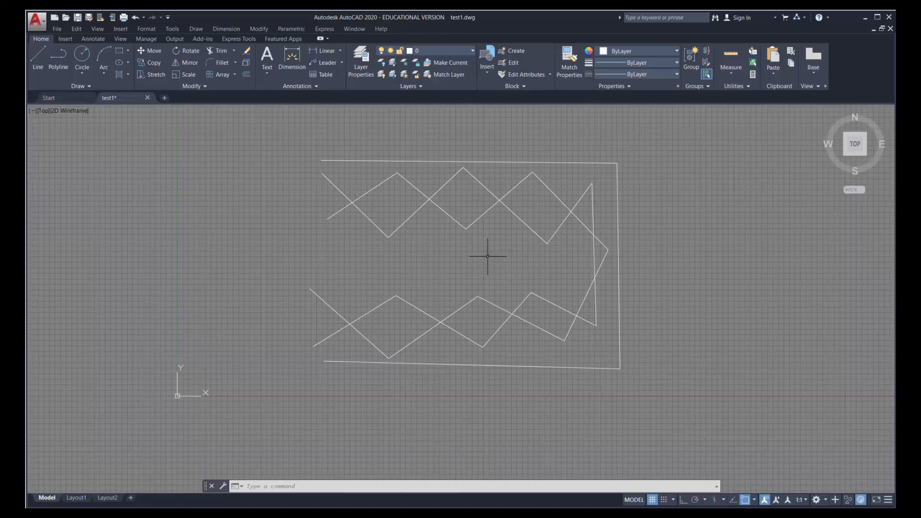
{"action": "mouse_move", "coordinate": [487, 256]}
{"action": "middle_mouse_down"}
{"action": "mouse_move", "coordinate": [548, 323]}
{"action": "mouse_move", "coordinate": [653, 265]}
{"action": "mouse_move", "coordinate": [441, 238]}
{"action": "mouse_move", "coordinate": [303, 309]}
{"action": "mouse_move", "coordinate": [241, 356]}
{"action": "mouse_move", "coordinate": [563, 220]}
{"action": "mouse_move", "coordinate": [689, 401]}
{"action": "mouse_move", "coordinate": [465, 251]}
{"action": "mouse_move", "coordinate": [446, 251]}
{"action": "mouse_move", "coordinate": [499, 262]}
{"action": "middle_mouse_up"}
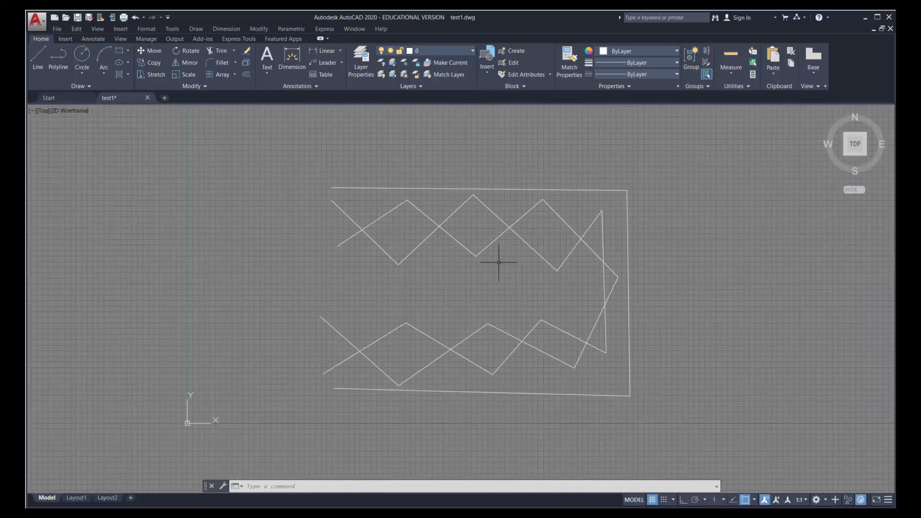
Step: Draw three connected lines forming a much larger open-sided outline around the existing drawing, leaving its west side open
{"action": "scroll", "coordinate": [475, 283], "scroll_direction": "down", "scroll_amount": 8}
{"action": "scroll", "coordinate": [478, 282], "scroll_direction": "down", "scroll_amount": 3}
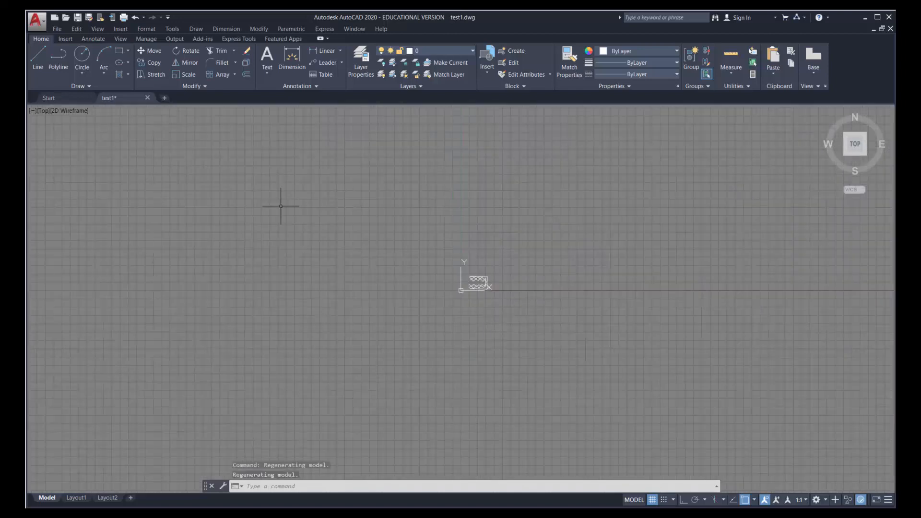
{"action": "left_click", "coordinate": [40, 56]}
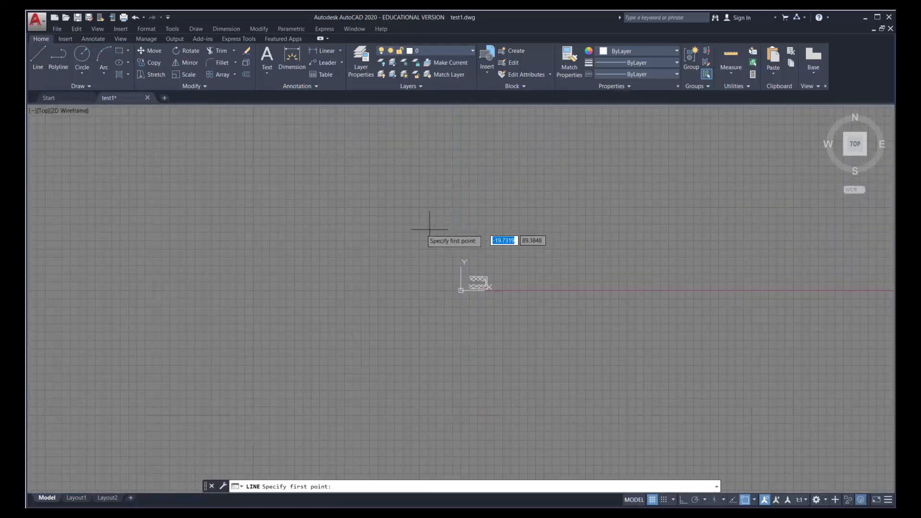
{"action": "left_click", "coordinate": [399, 234]}
{"action": "left_click", "coordinate": [644, 244]}
{"action": "left_click", "coordinate": [635, 379]}
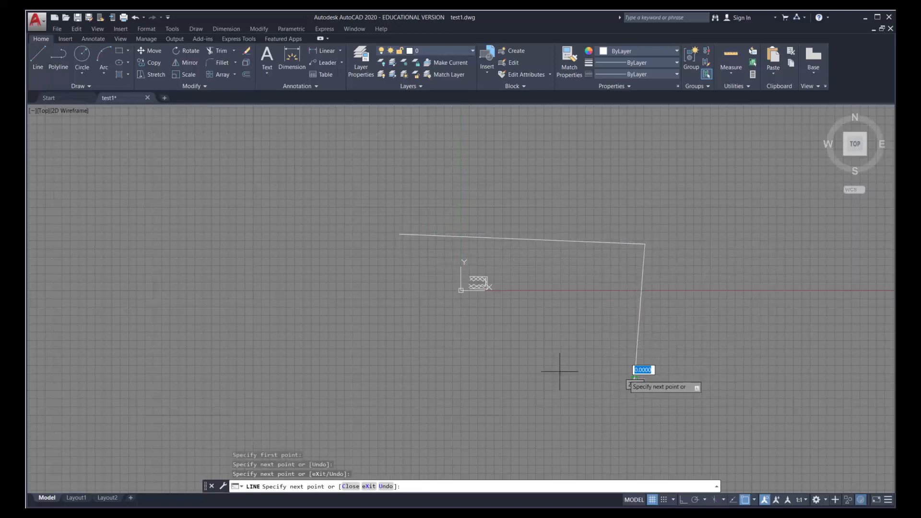
{"action": "left_click", "coordinate": [400, 352]}
{"action": "key", "text": "Return"}
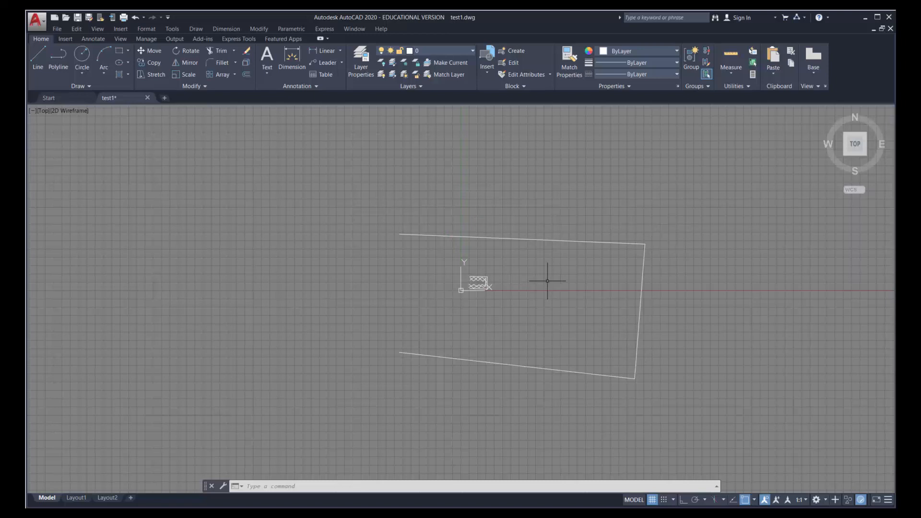
Step: Fit the new large outline and the original lines in view with Zoom All
{"action": "type", "text": "z"}
{"action": "key", "text": "Return"}
{"action": "type", "text": "a"}
{"action": "key", "text": "Return"}
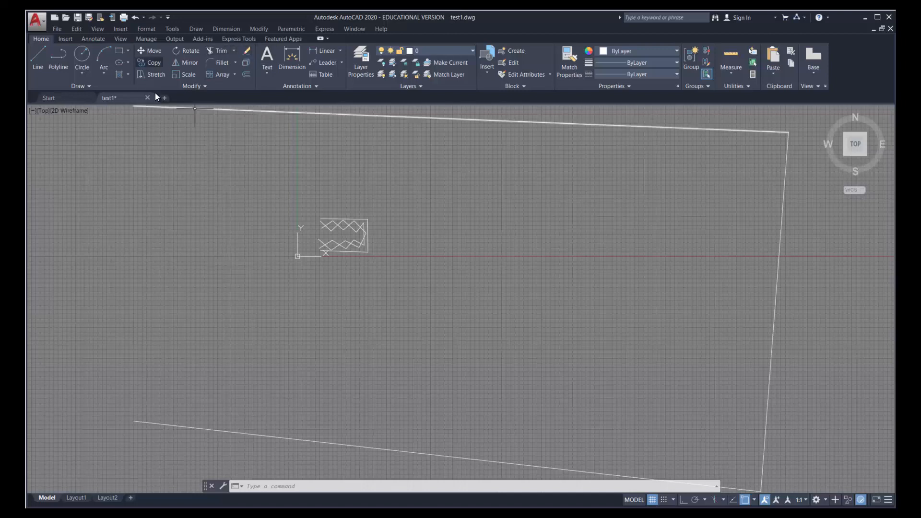
{"action": "left_click", "coordinate": [211, 429]}
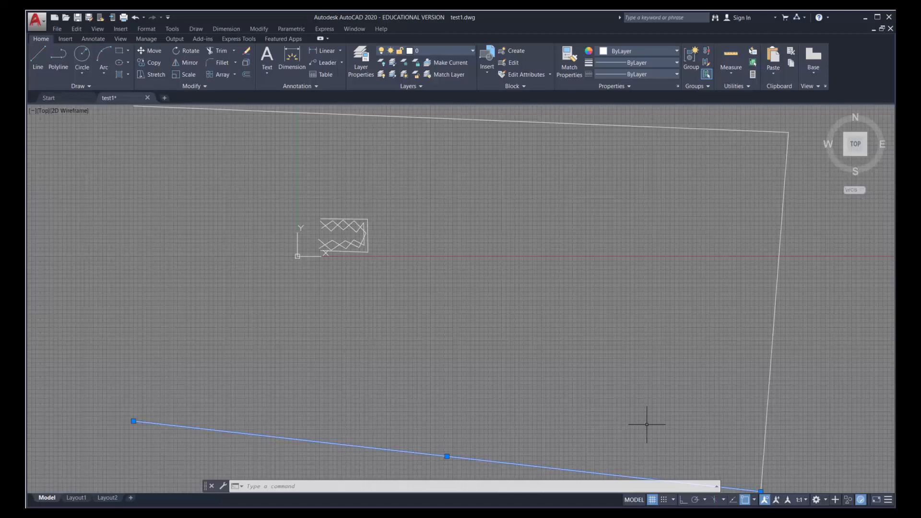
{"action": "left_click", "coordinate": [785, 169]}
{"action": "left_click", "coordinate": [756, 131]}
{"action": "key", "text": "Escape"}
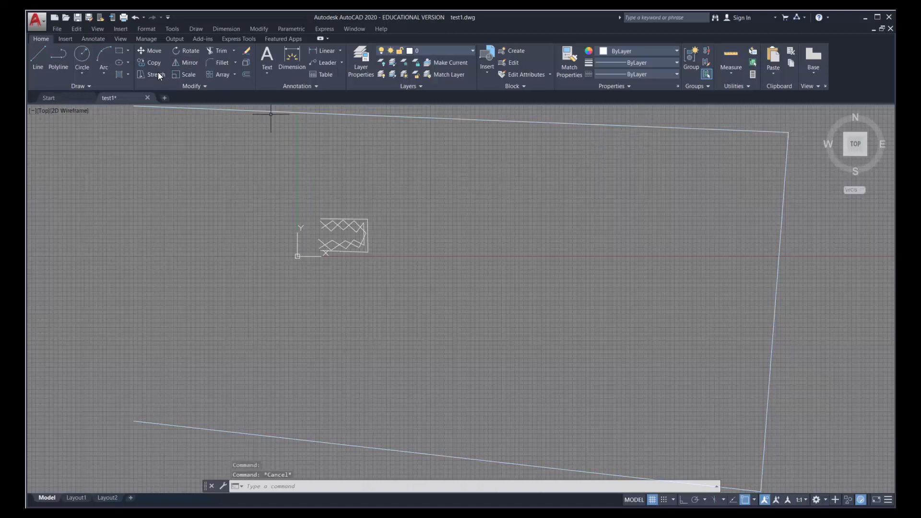
Step: Erase the three large outline lines surrounding the original drawing
{"action": "left_click", "coordinate": [246, 50]}
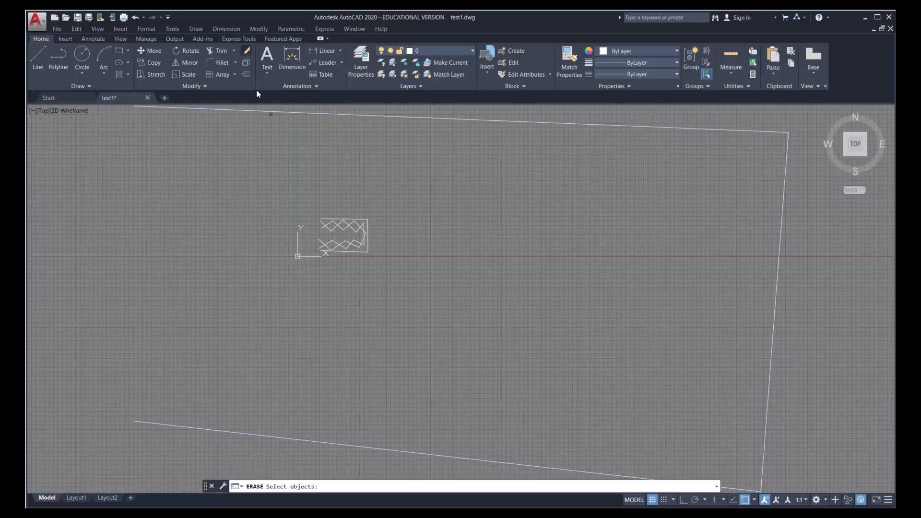
{"action": "left_click", "coordinate": [787, 139]}
{"action": "left_click", "coordinate": [782, 132]}
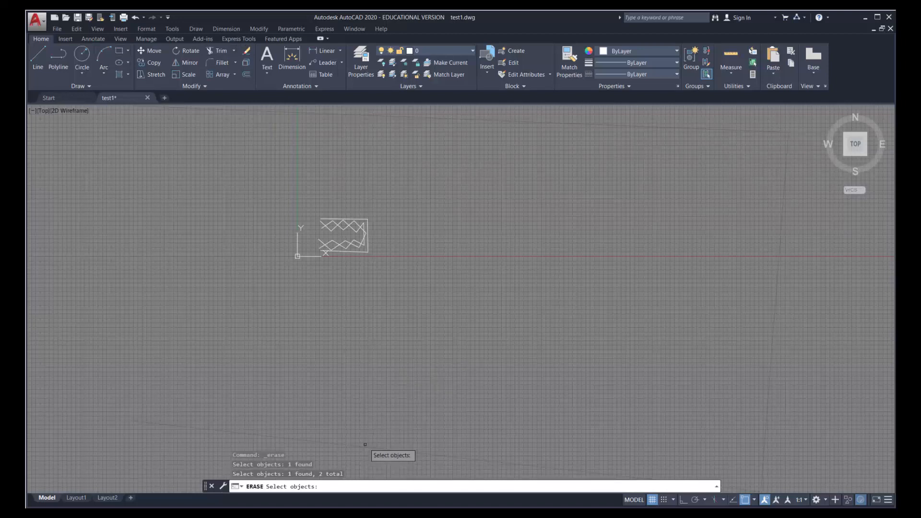
{"action": "left_click", "coordinate": [365, 447]}
{"action": "key", "text": "Return"}
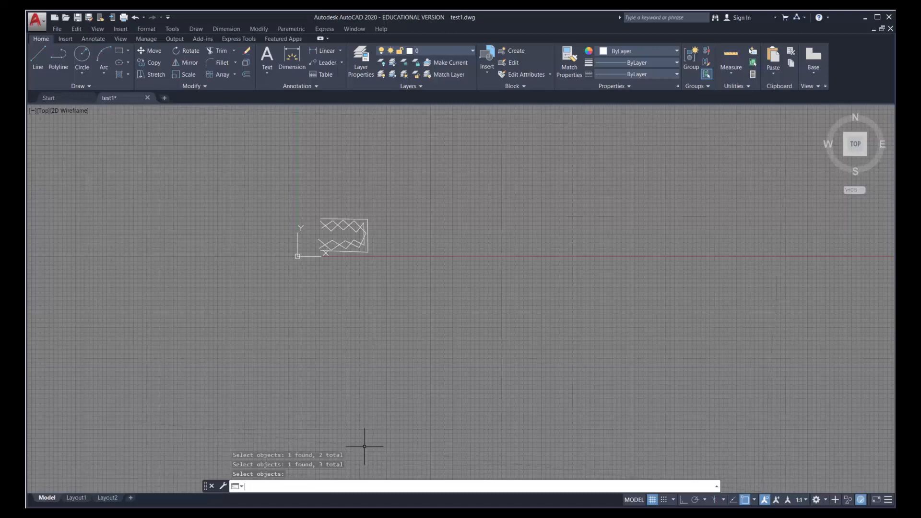
Step: Restore the view of the original lines with Zoom All and centre them with extra space around
{"action": "type", "text": "z"}
{"action": "key", "text": "Return"}
{"action": "type", "text": "a"}
{"action": "key", "text": "Return"}
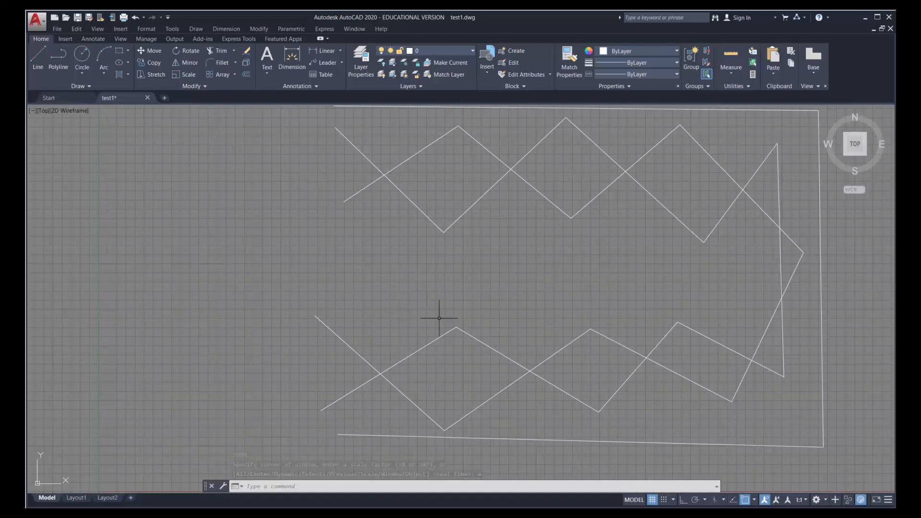
{"action": "scroll", "coordinate": [522, 275], "scroll_direction": "up", "scroll_amount": 3}
{"action": "scroll", "coordinate": [523, 276], "scroll_direction": "down", "scroll_amount": 5}
{"action": "middle_click_drag", "start_coordinate": [523, 274], "coordinate": [381, 290]}
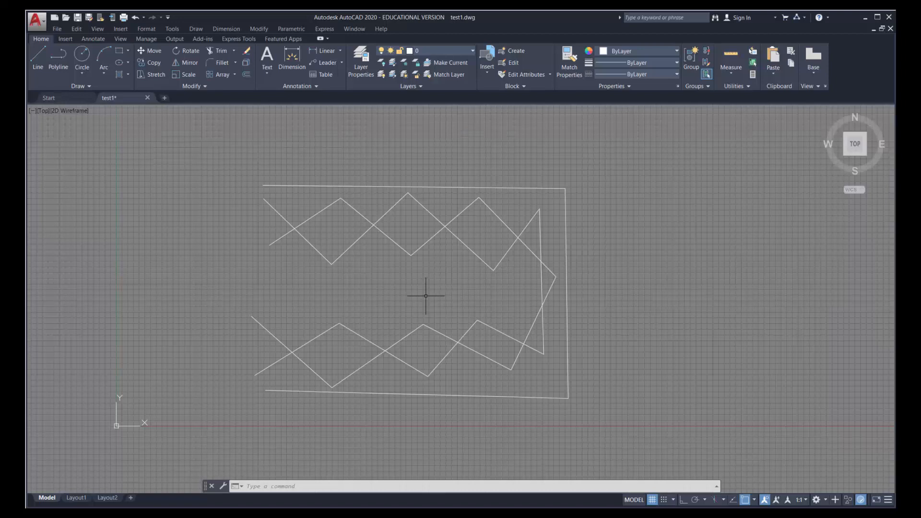
Step: Draw three connected lines from the upper zigzags' west end to near the northeast corner and back to mid-drawing, zooming and panning within the Line command
{"action": "left_click", "coordinate": [38, 55]}
{"action": "scroll", "coordinate": [269, 219], "scroll_direction": "up", "scroll_amount": 5}
{"action": "scroll", "coordinate": [270, 217], "scroll_direction": "up", "scroll_amount": 3}
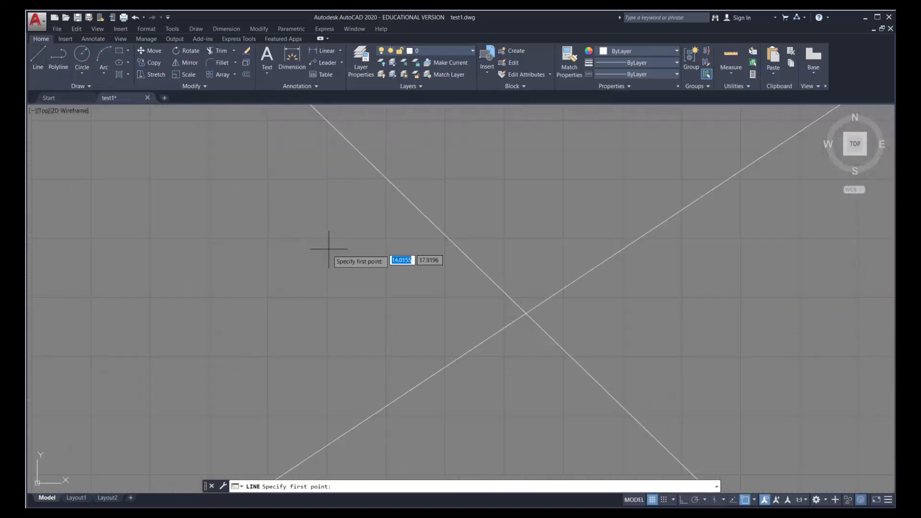
{"action": "left_click", "coordinate": [277, 275]}
{"action": "scroll", "coordinate": [276, 276], "scroll_direction": "down", "scroll_amount": 3}
{"action": "scroll", "coordinate": [442, 339], "scroll_direction": "down", "scroll_amount": 1}
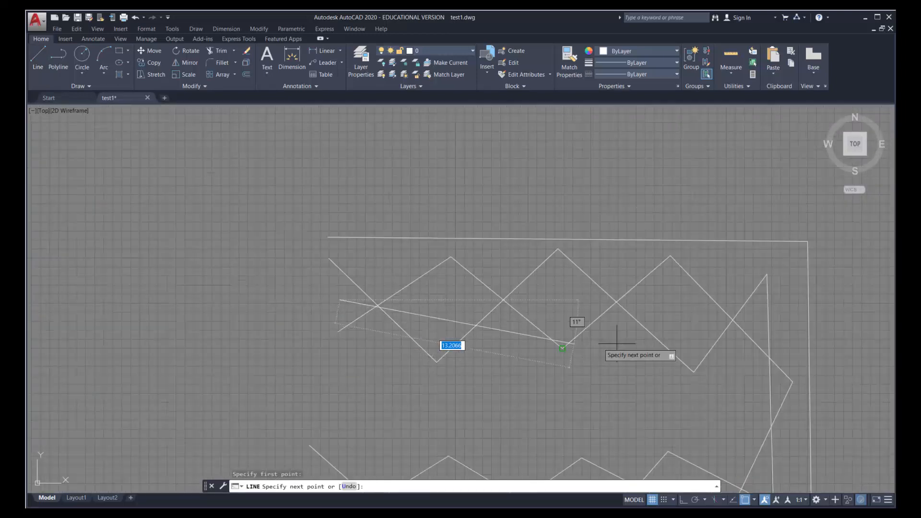
{"action": "middle_click_drag", "start_coordinate": [659, 355], "coordinate": [356, 331]}
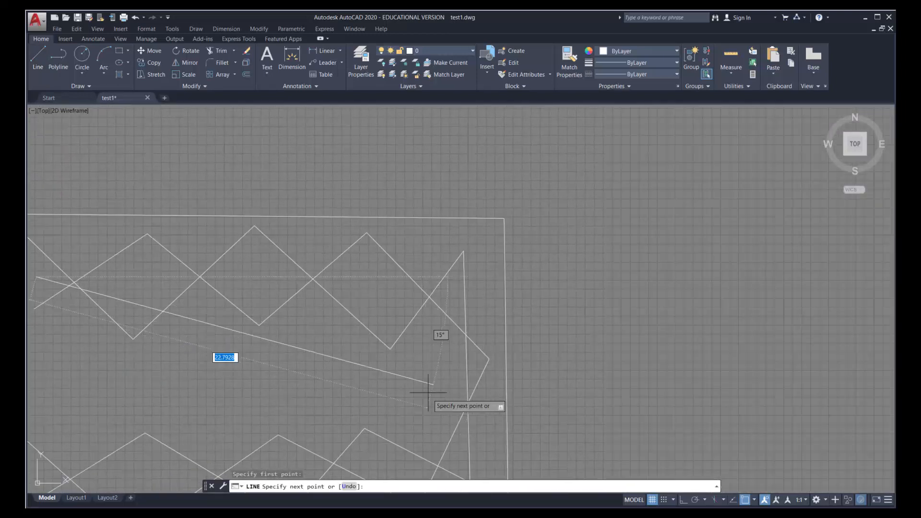
{"action": "scroll", "coordinate": [479, 263], "scroll_direction": "down", "scroll_amount": 3}
{"action": "scroll", "coordinate": [482, 261], "scroll_direction": "up", "scroll_amount": 6}
{"action": "scroll", "coordinate": [484, 259], "scroll_direction": "up", "scroll_amount": 4}
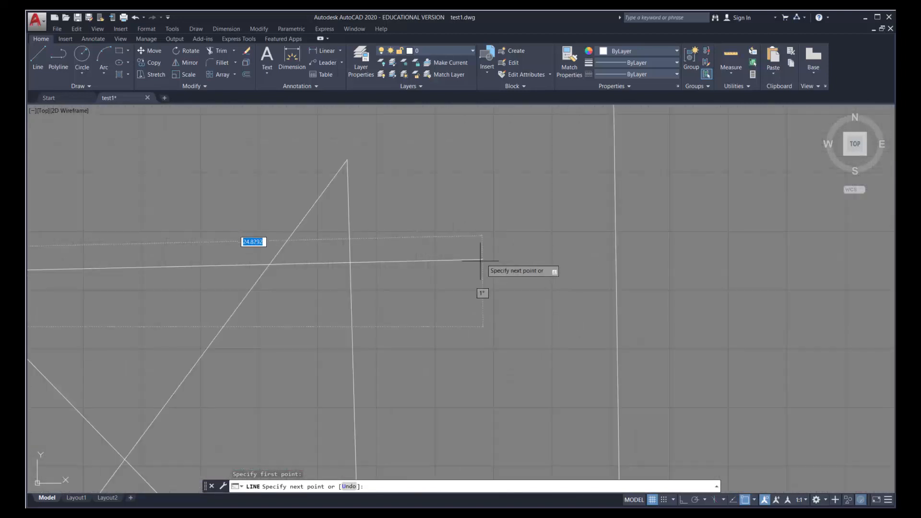
{"action": "left_click", "coordinate": [468, 247]}
{"action": "scroll", "coordinate": [473, 268], "scroll_direction": "down", "scroll_amount": 5}
{"action": "left_click", "coordinate": [385, 351]}
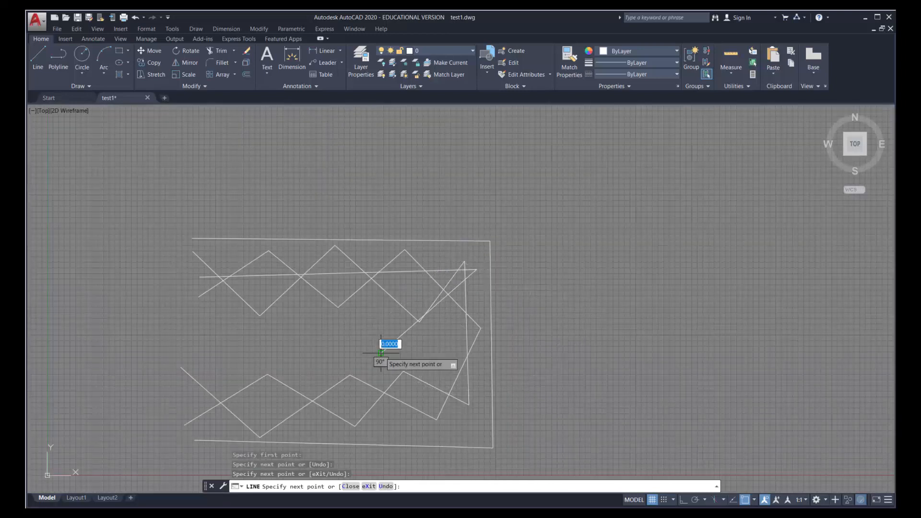
{"action": "left_click", "coordinate": [310, 343]}
{"action": "key", "text": "Return"}
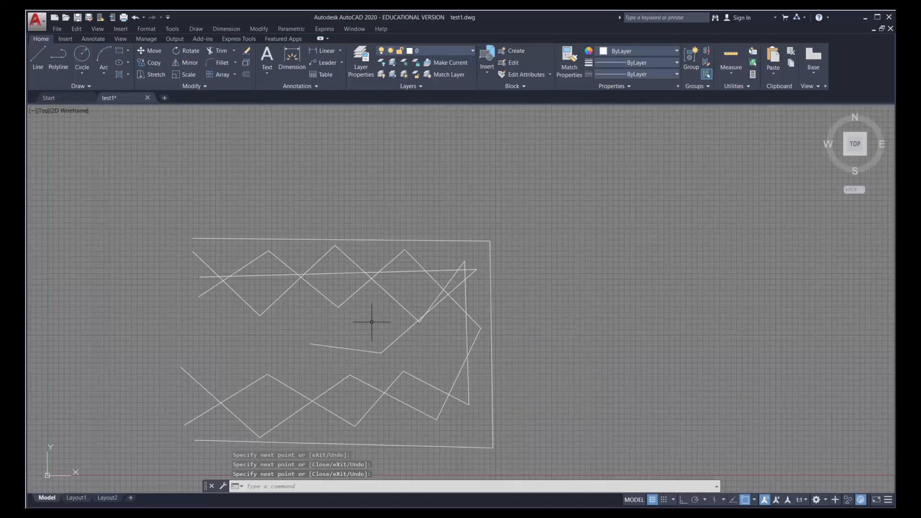
Step: Save the drawing under its existing name and minimize the AutoCAD window to reach the desktop
{"action": "middle_click_drag", "start_coordinate": [376, 319], "coordinate": [477, 257]}
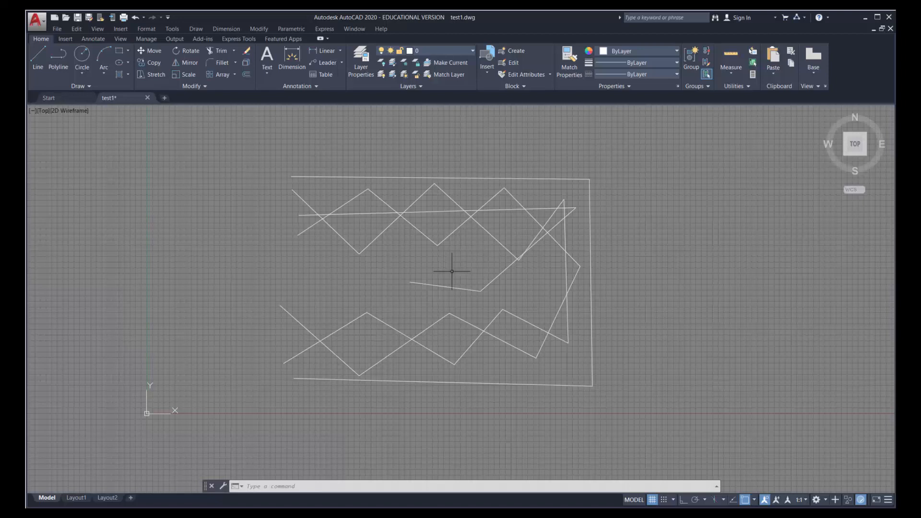
{"action": "scroll", "coordinate": [450, 258], "scroll_direction": "up", "scroll_amount": 2}
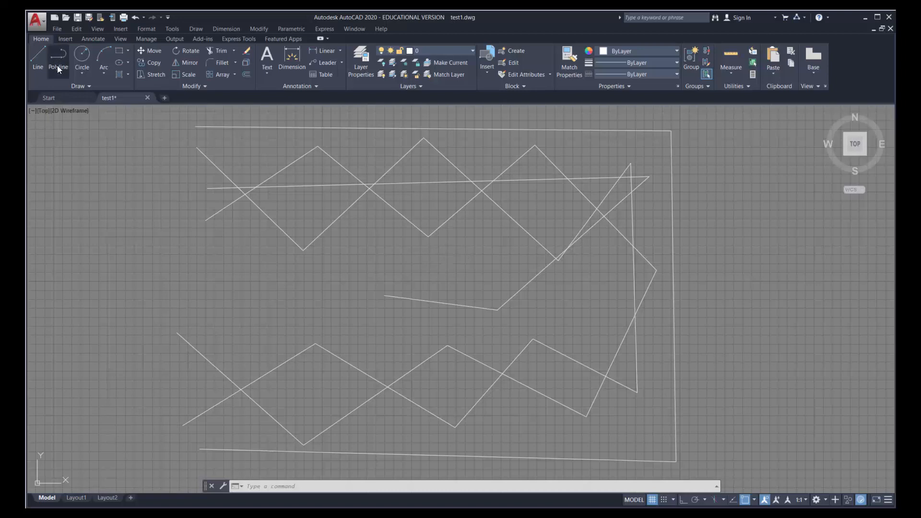
{"action": "left_click", "coordinate": [57, 29]}
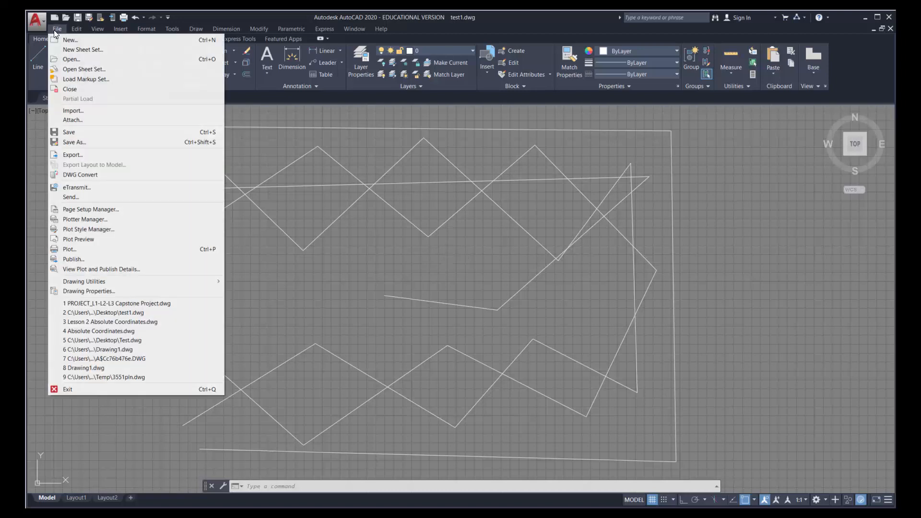
{"action": "left_click", "coordinate": [65, 133]}
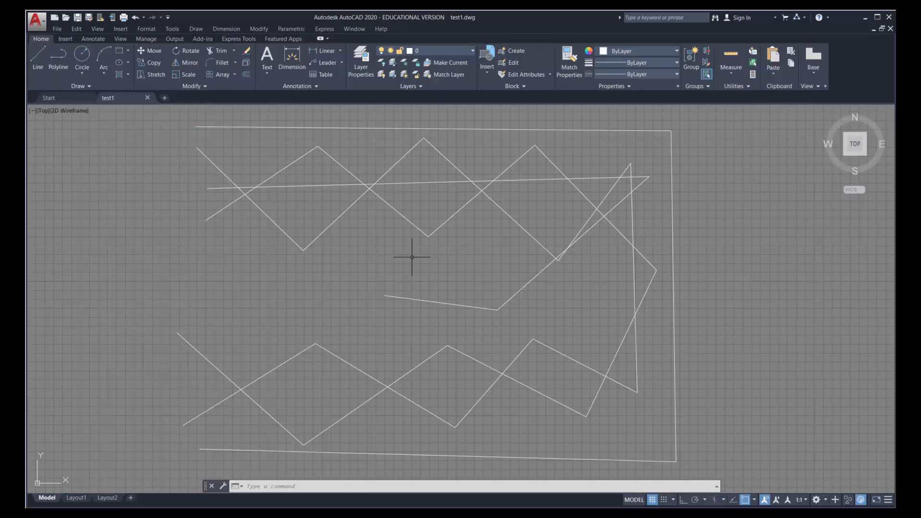
{"action": "left_click", "coordinate": [865, 18]}
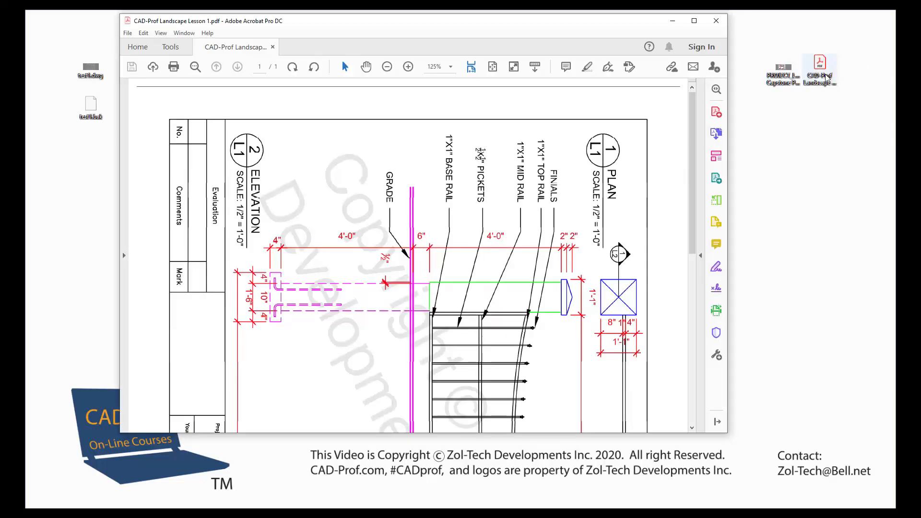
Step: Rotate the lesson PDF clockwise to landscape and zoom out until the whole L1 sheet fits in view
{"action": "left_click", "coordinate": [408, 67]}
{"action": "left_click", "coordinate": [409, 67]}
{"action": "left_click", "coordinate": [387, 67]}
{"action": "left_click", "coordinate": [387, 67]}
{"action": "left_click", "coordinate": [388, 67]}
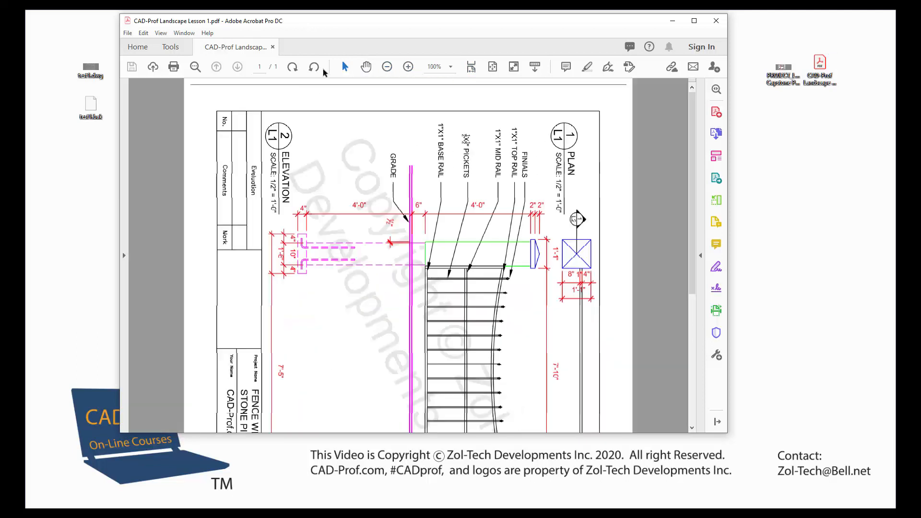
{"action": "left_click", "coordinate": [294, 67]}
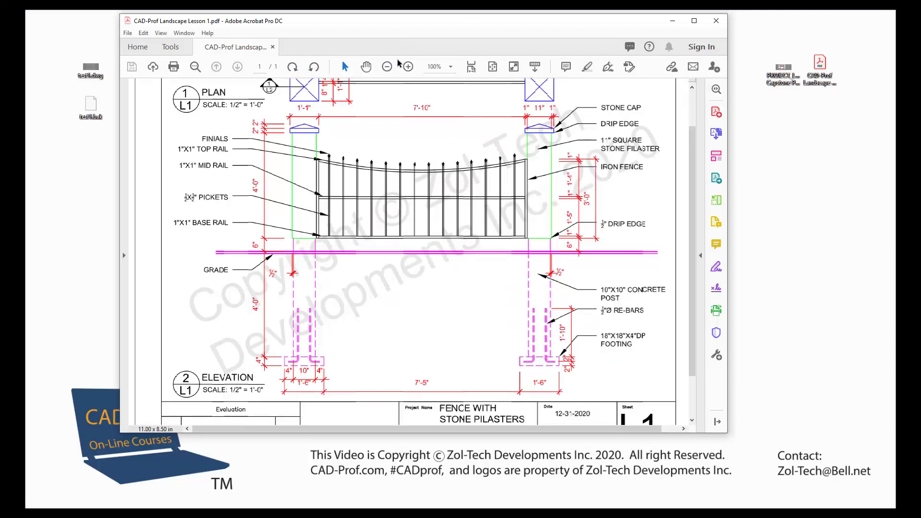
{"action": "key", "text": "ctrl+0"}
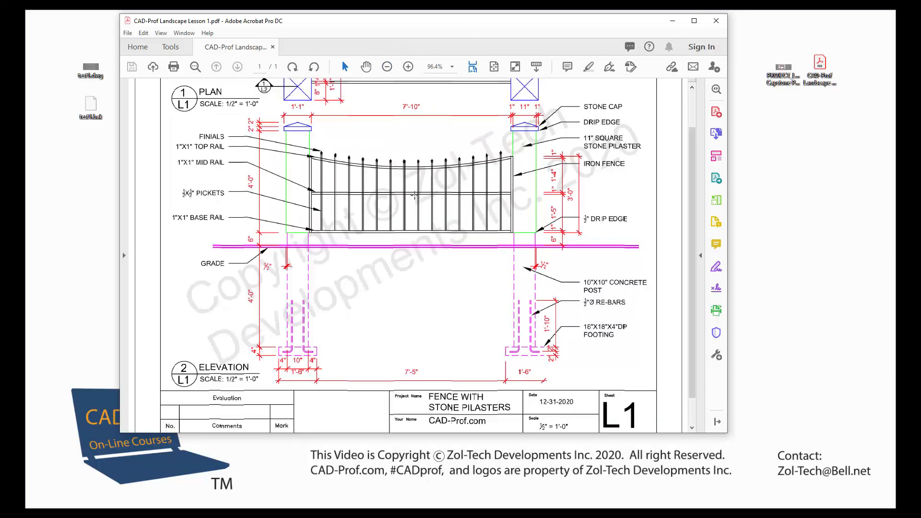
{"action": "left_click", "coordinate": [387, 68]}
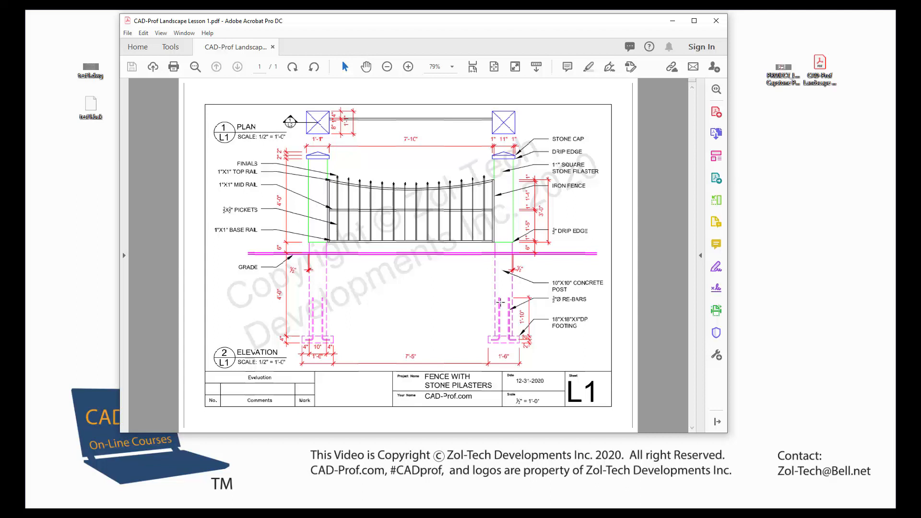
Step: Close the lesson PDF, switch to AutoCAD and open the recent drawing PROJECT_L1-L2-L3 Capstone Project.dwg
{"action": "left_click", "coordinate": [716, 22]}
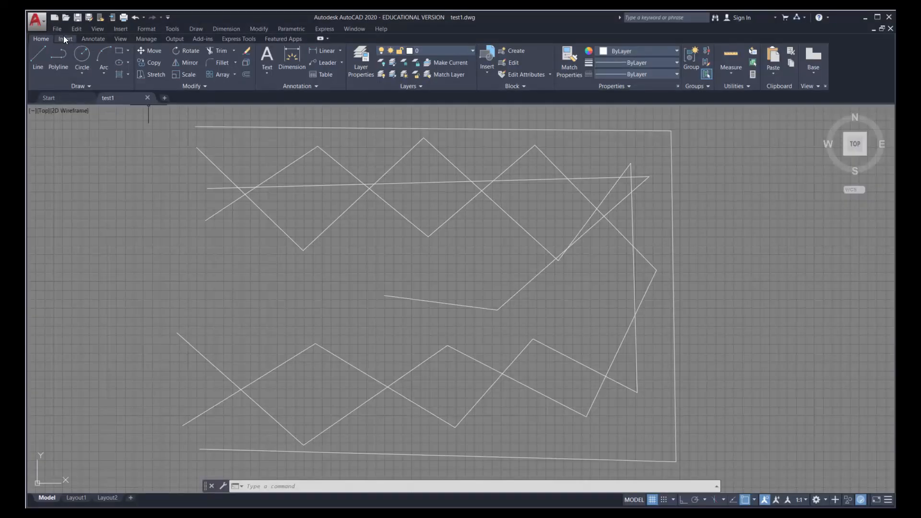
{"action": "left_click", "coordinate": [58, 29]}
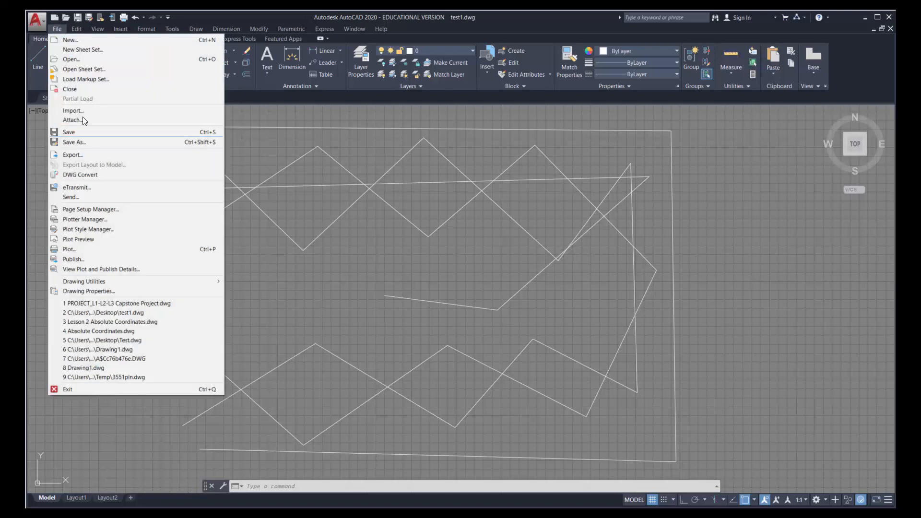
{"action": "left_click", "coordinate": [115, 304]}
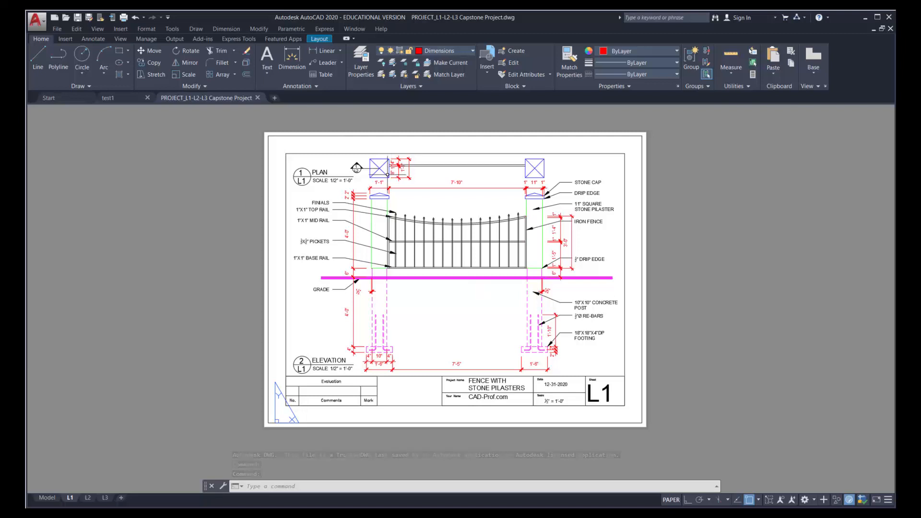
Step: Look through layouts L2 and L3 and view both complete fence drawings in model space
{"action": "left_click", "coordinate": [88, 499]}
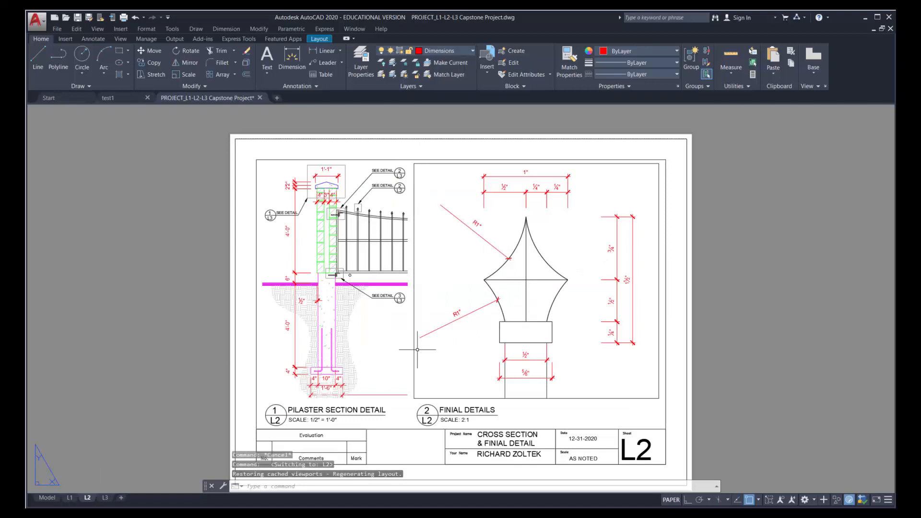
{"action": "left_click", "coordinate": [105, 498]}
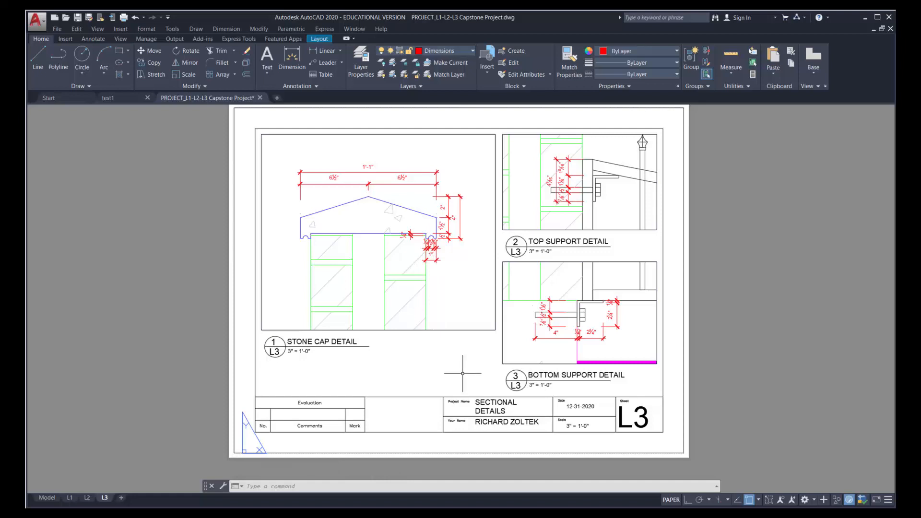
{"action": "left_click", "coordinate": [51, 499]}
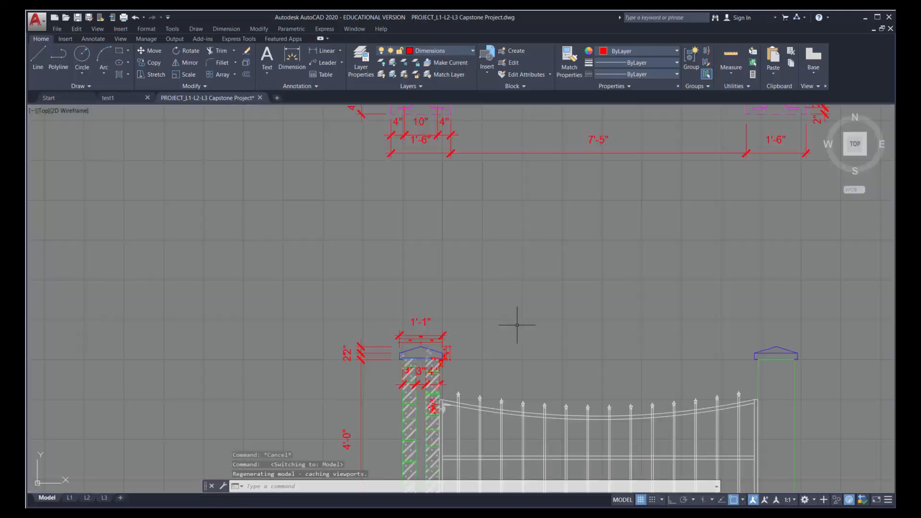
{"action": "scroll", "coordinate": [518, 326], "scroll_direction": "down", "scroll_amount": 6}
{"action": "middle_click_drag", "start_coordinate": [551, 292], "coordinate": [387, 315]}
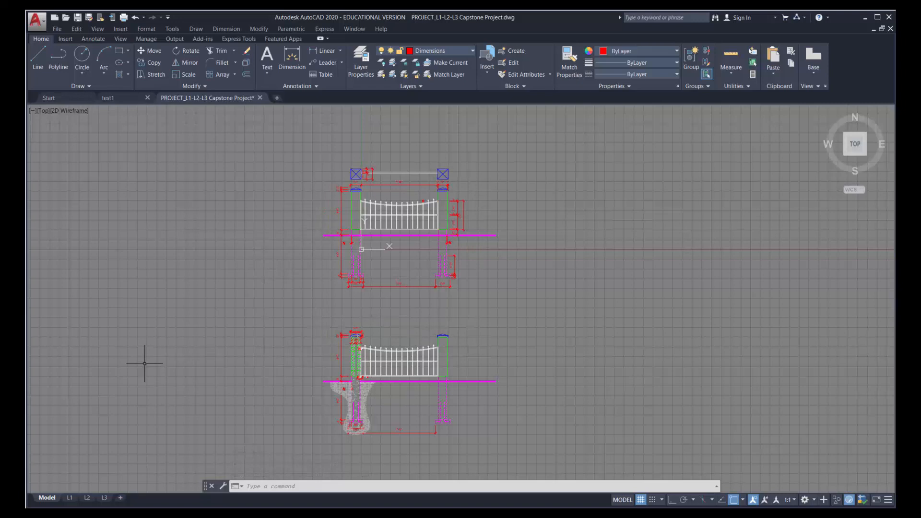
Step: Compare the L1 layout sheet with the upper fence elevation in model space
{"action": "left_click", "coordinate": [70, 498]}
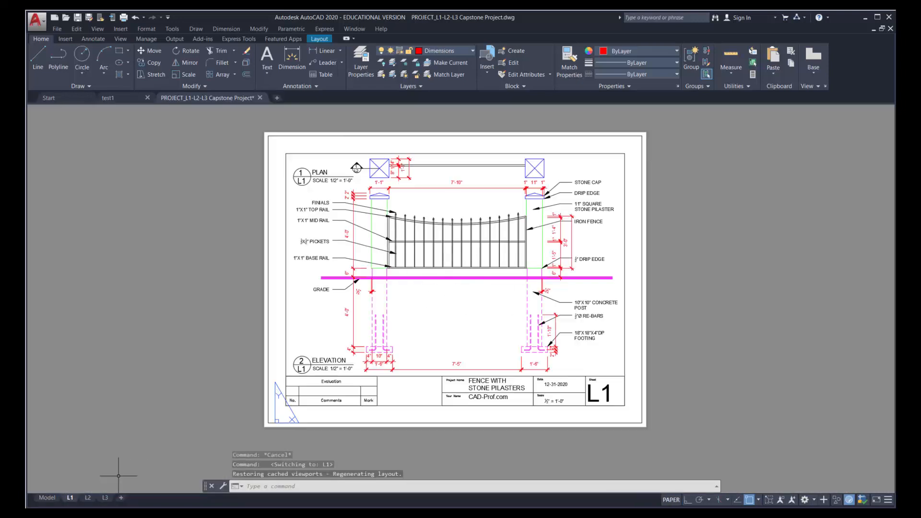
{"action": "mouse_move", "coordinate": [47, 499]}
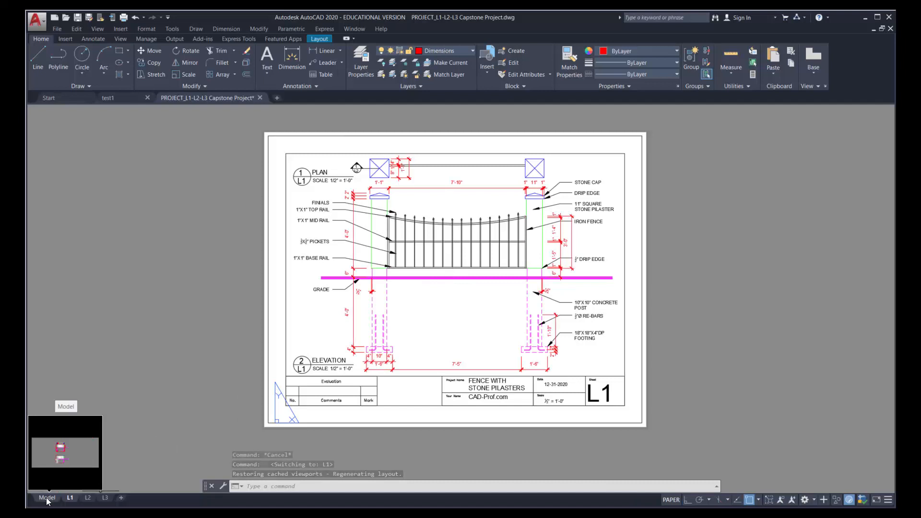
{"action": "left_click", "coordinate": [47, 499]}
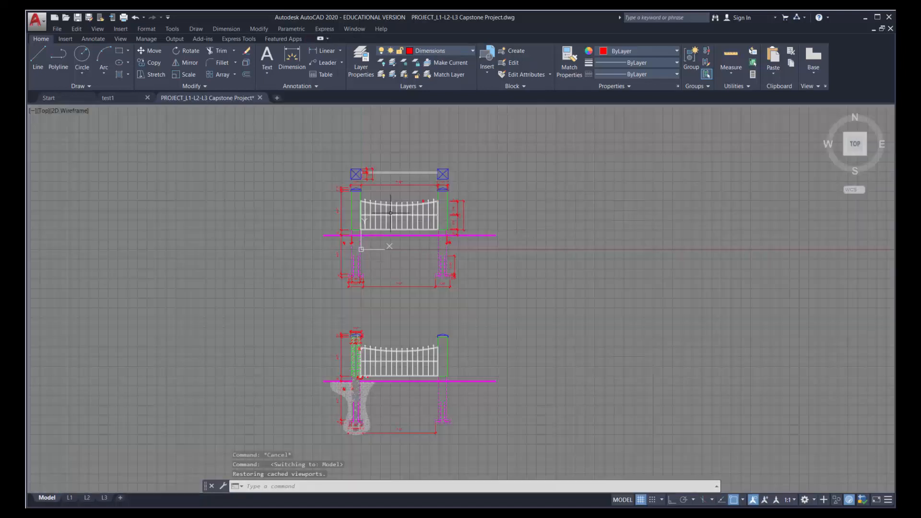
{"action": "scroll", "coordinate": [391, 212], "scroll_direction": "up", "scroll_amount": 2}
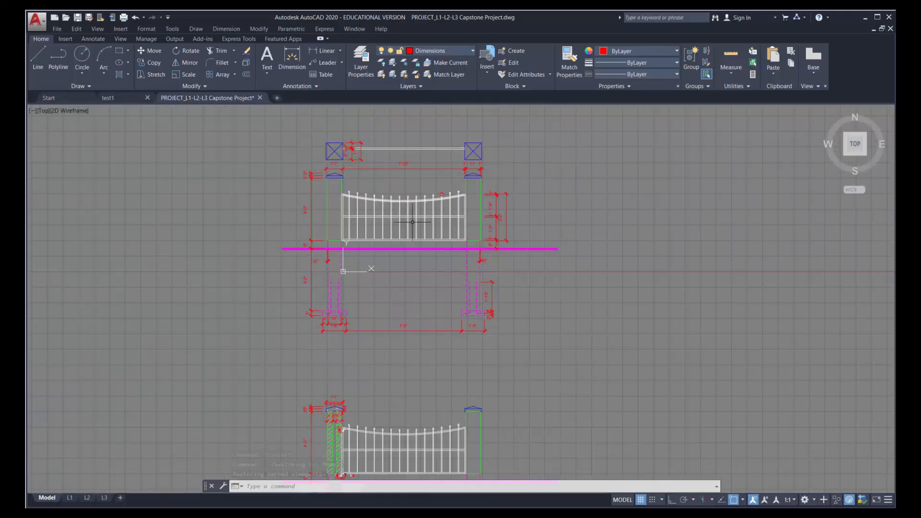
Step: Activate the fence viewport on layout L1, zoom out inside it, undo the zoom and return to paper space
{"action": "left_click", "coordinate": [67, 498]}
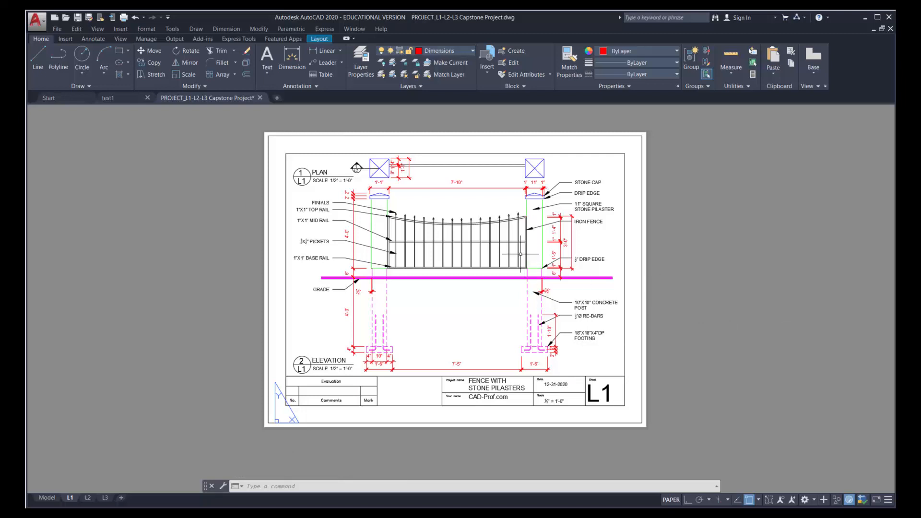
{"action": "left_click", "coordinate": [441, 304]}
{"action": "left_click", "coordinate": [441, 303]}
{"action": "scroll", "coordinate": [442, 305], "scroll_direction": "down", "scroll_amount": 6}
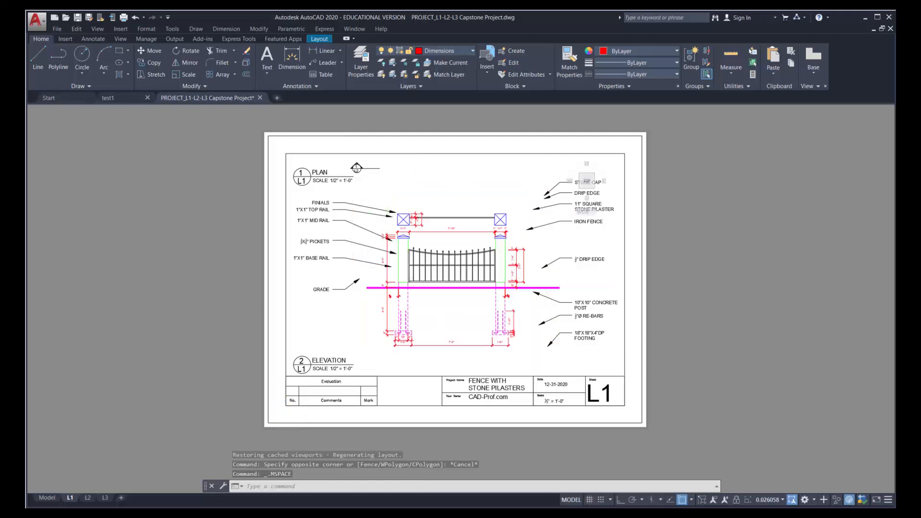
{"action": "scroll", "coordinate": [442, 305], "scroll_direction": "up", "scroll_amount": 6}
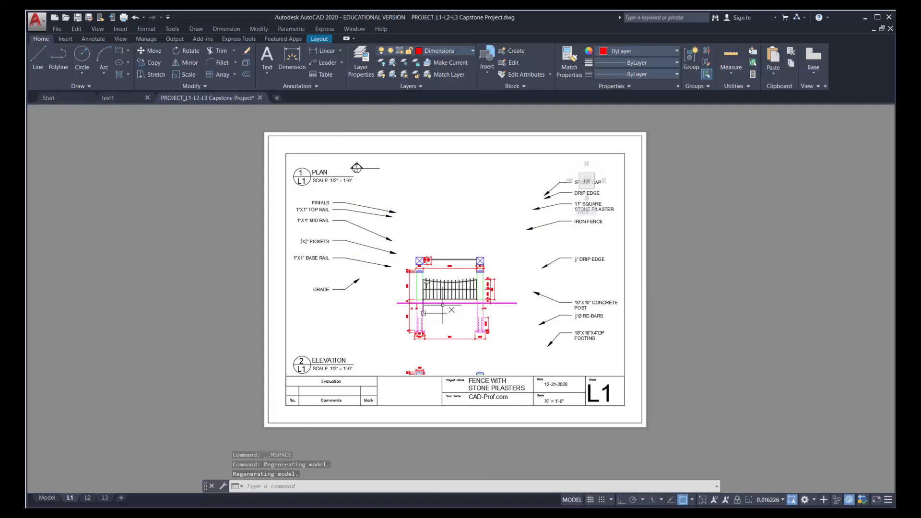
{"action": "key", "text": "ctrl+z"}
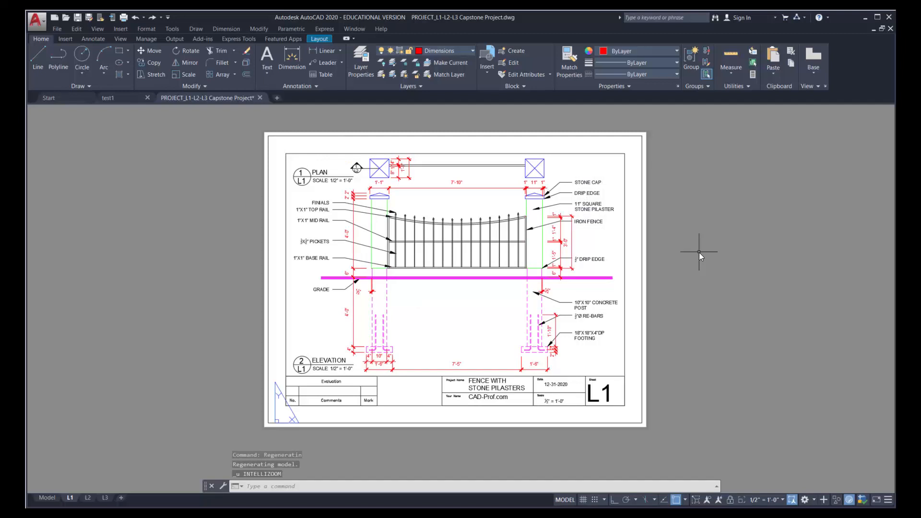
{"action": "double_click", "coordinate": [698, 252]}
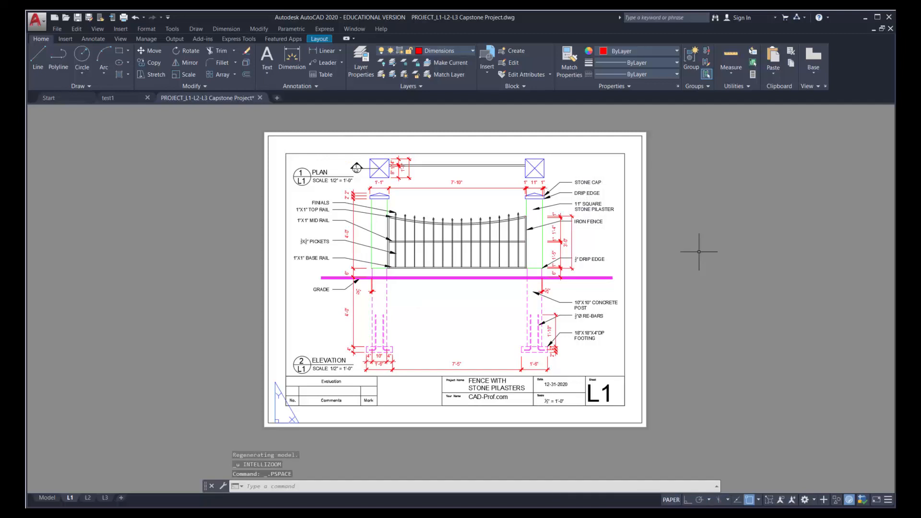
Step: Activate the pilaster section viewport on layout L2, zoom out inside it and undo the zoom
{"action": "left_click", "coordinate": [88, 498]}
{"action": "double_click", "coordinate": [375, 310]}
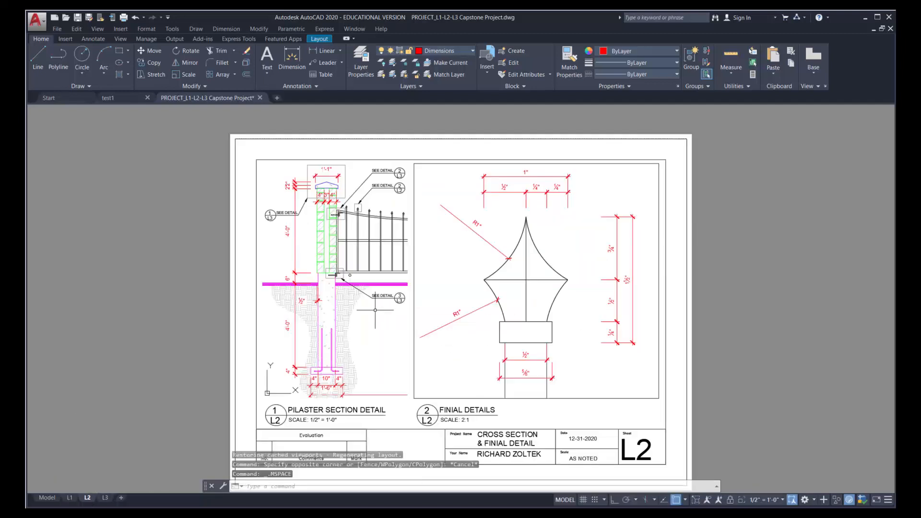
{"action": "scroll", "coordinate": [375, 309], "scroll_direction": "down", "scroll_amount": 3}
{"action": "key", "text": "ctrl+z"}
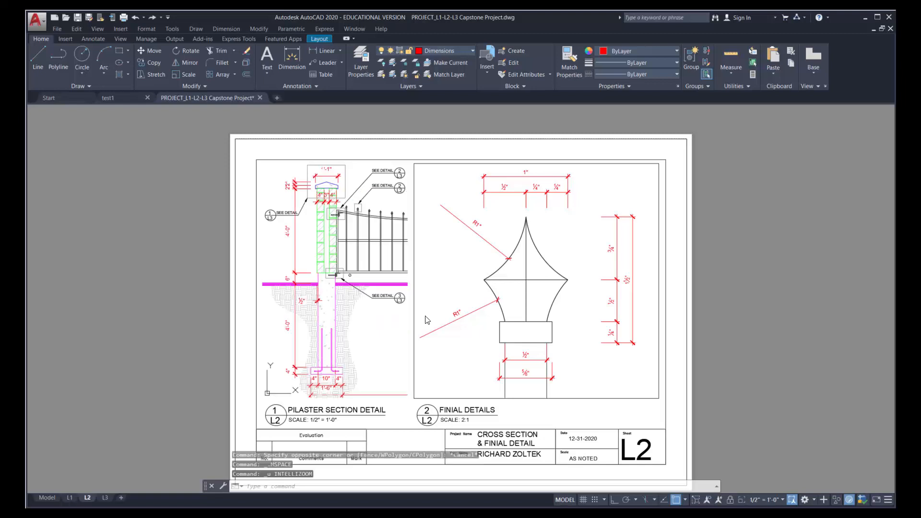
Step: Zoom out inside the finial details viewport on L2, undo the zoom and return to paper space to zoom the whole sheet
{"action": "left_click", "coordinate": [458, 264]}
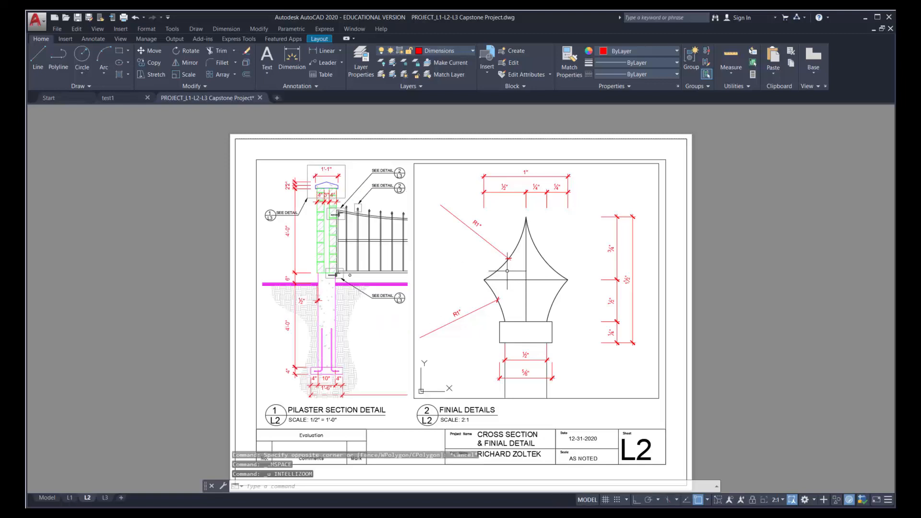
{"action": "key", "text": "ctrl+z"}
{"action": "left_click", "coordinate": [461, 279]}
{"action": "scroll", "coordinate": [459, 277], "scroll_direction": "down", "scroll_amount": 15}
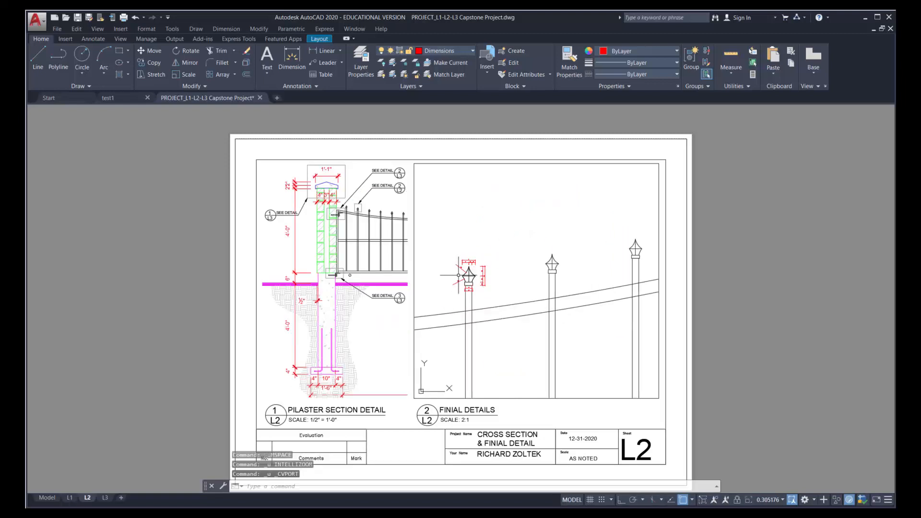
{"action": "key", "text": "ctrl+z"}
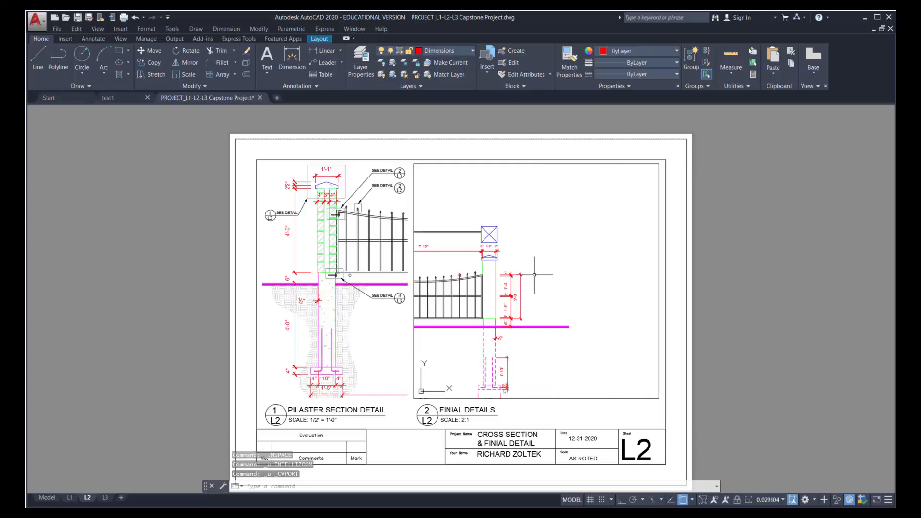
{"action": "double_click", "coordinate": [719, 276]}
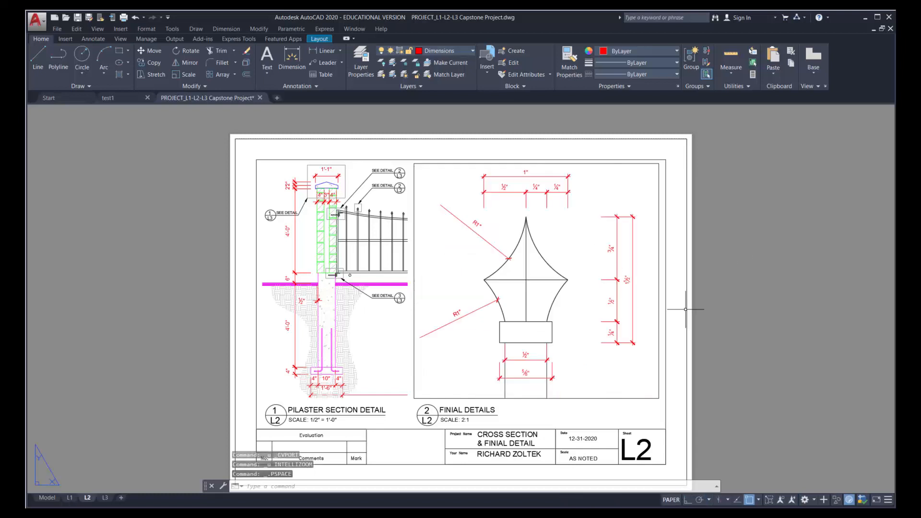
{"action": "scroll", "coordinate": [705, 285], "scroll_direction": "down", "scroll_amount": 2}
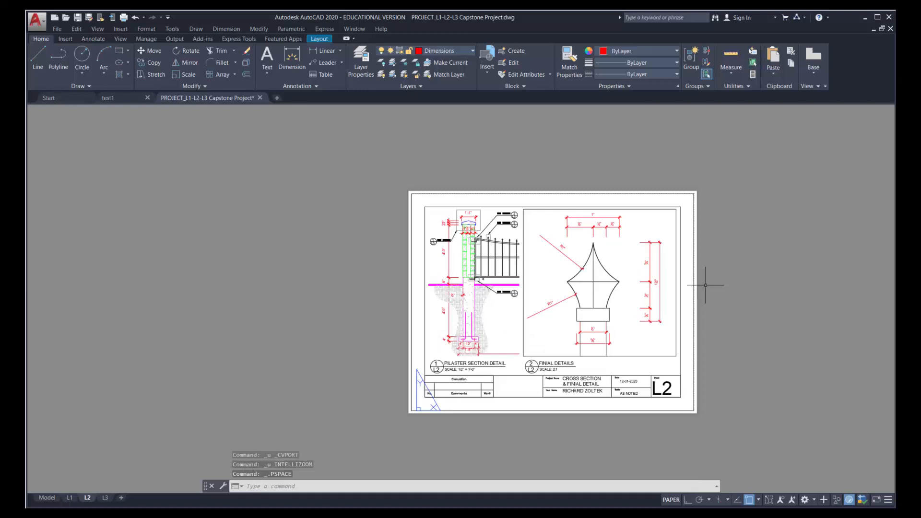
{"action": "scroll", "coordinate": [705, 284], "scroll_direction": "up", "scroll_amount": 2}
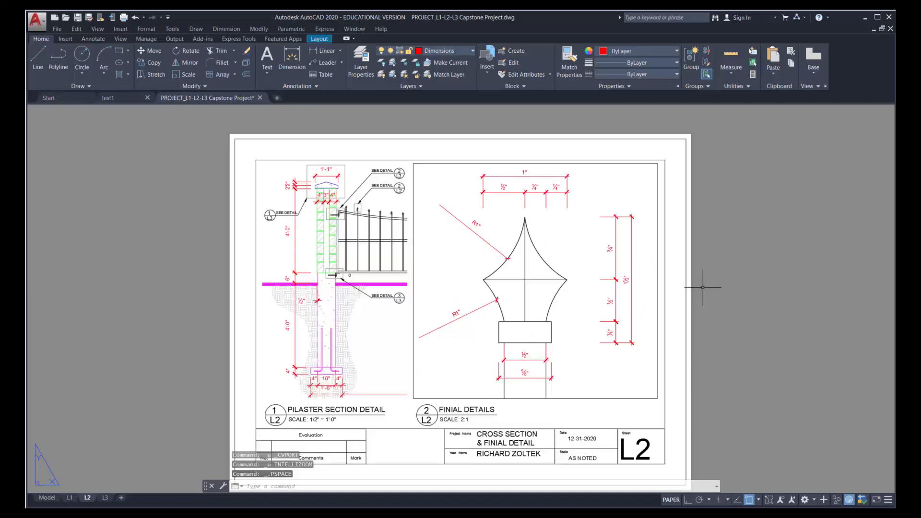
Step: Close the Capstone Project drawing without saving and close test1 with its changes saved
{"action": "left_click", "coordinate": [890, 28]}
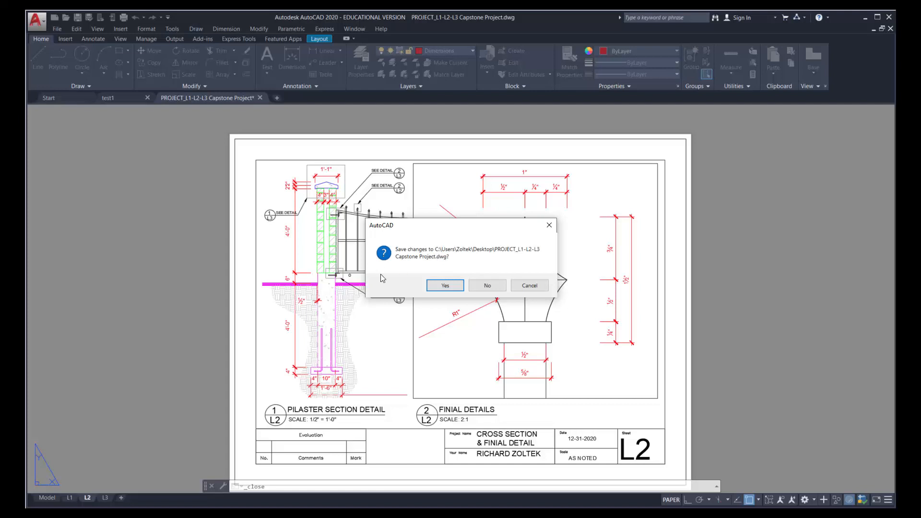
{"action": "left_click", "coordinate": [490, 288]}
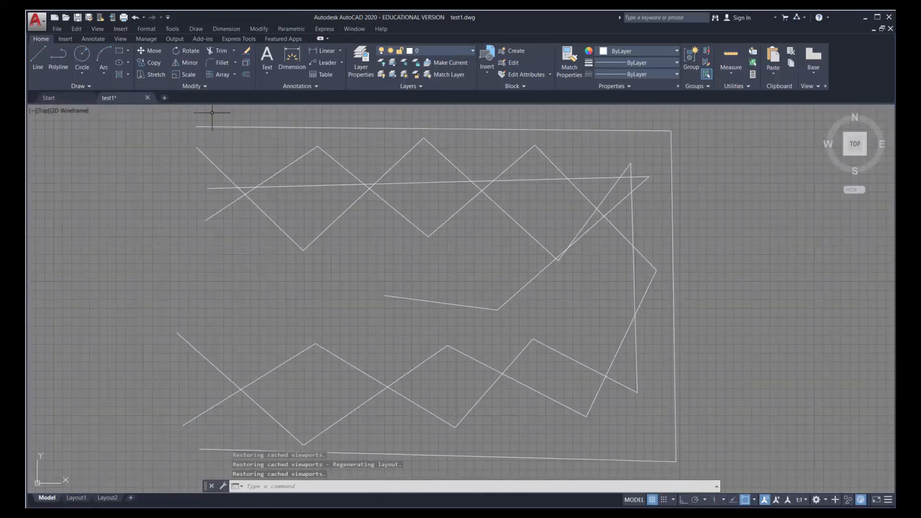
{"action": "left_click", "coordinate": [147, 98]}
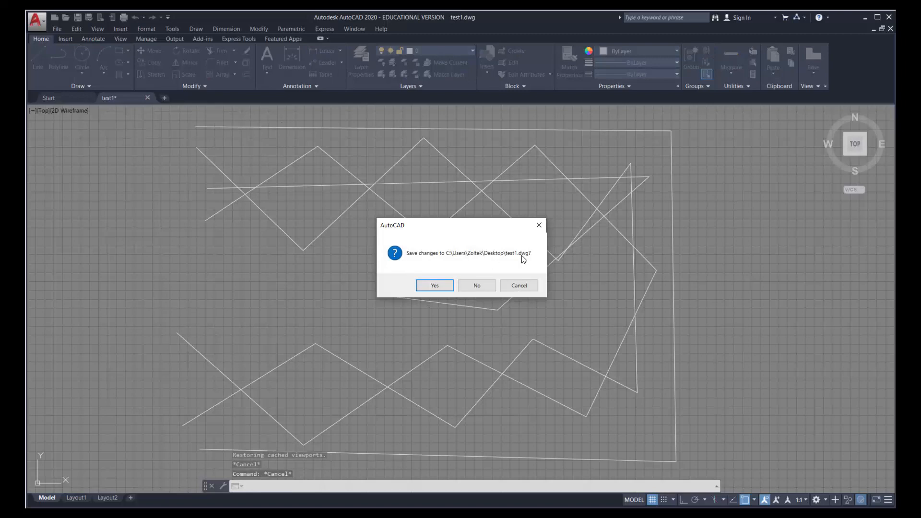
{"action": "left_click", "coordinate": [434, 286]}
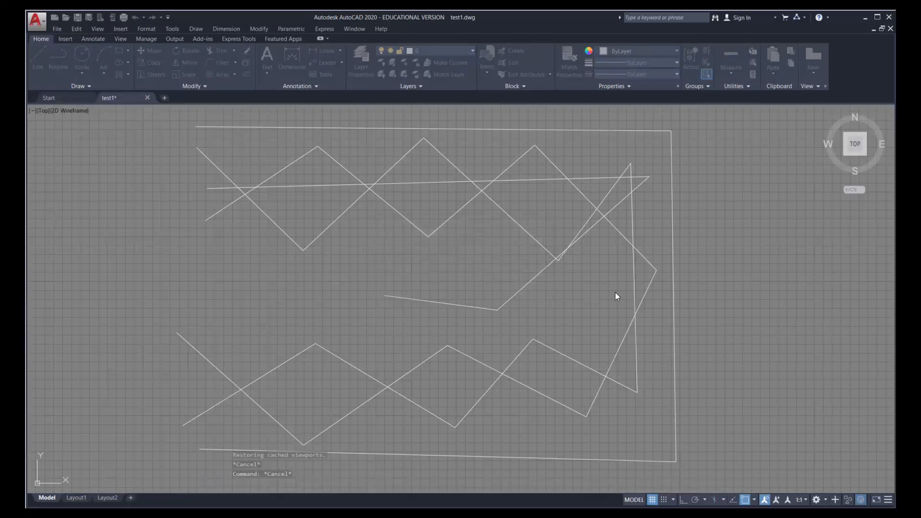